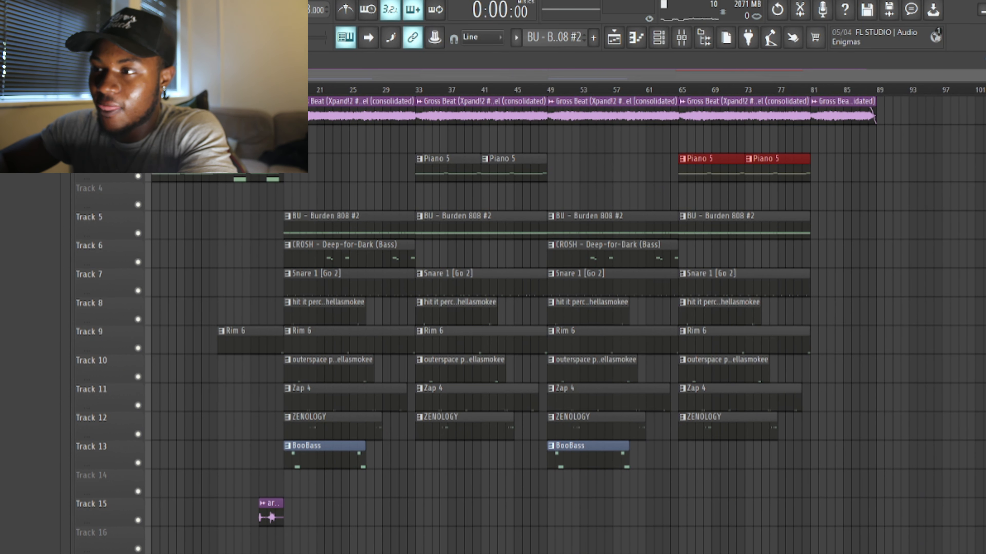
Play the current arrangement briefly, and open the recent project whose file name ends in "elo-153-ah.flp".
key(space)
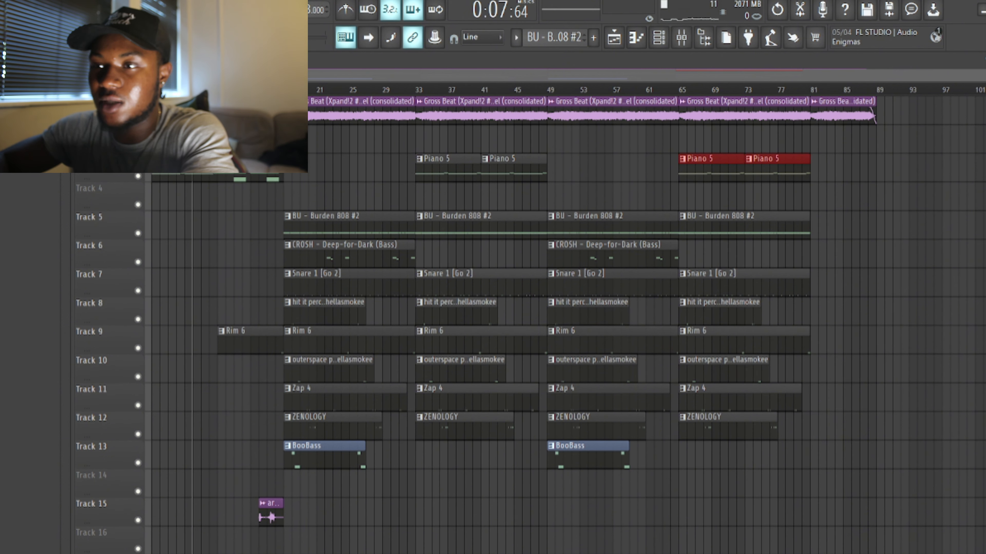
key(alt+f)
key(Escape)
key(alt+f)
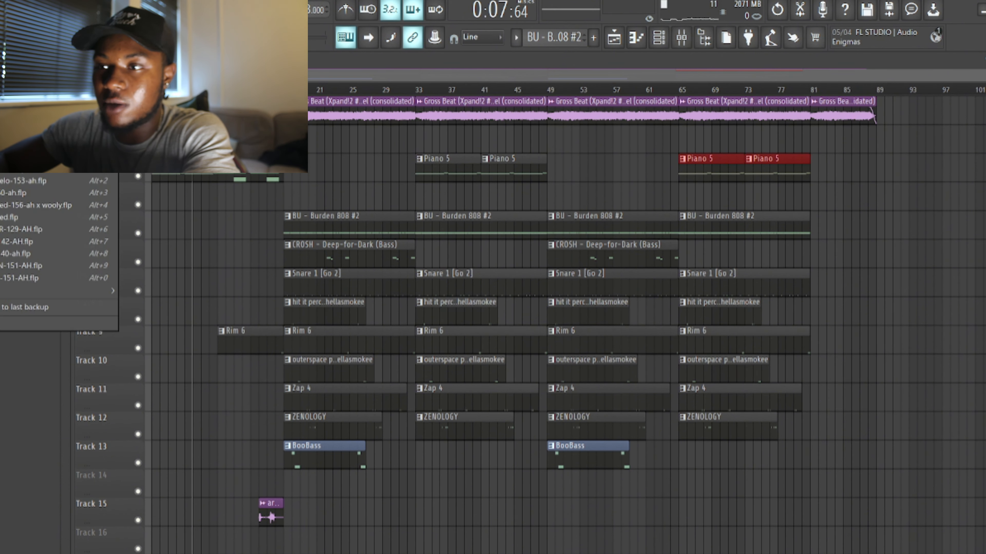
click(17, 182)
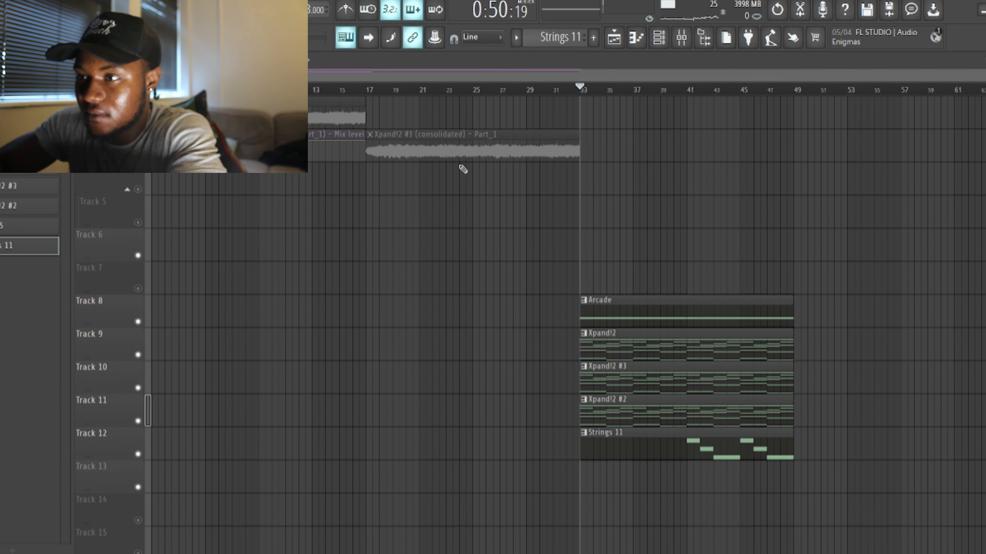
Select bars 33 to 49 in the playlist and play the melody section with all its layers.
scroll(715, 191, up, 3)
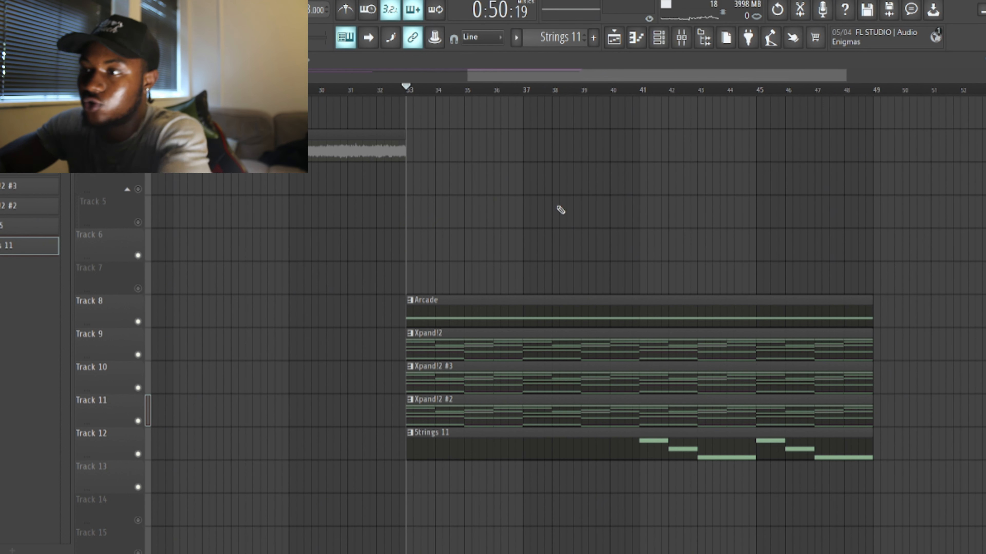
scroll(616, 155, down, 3)
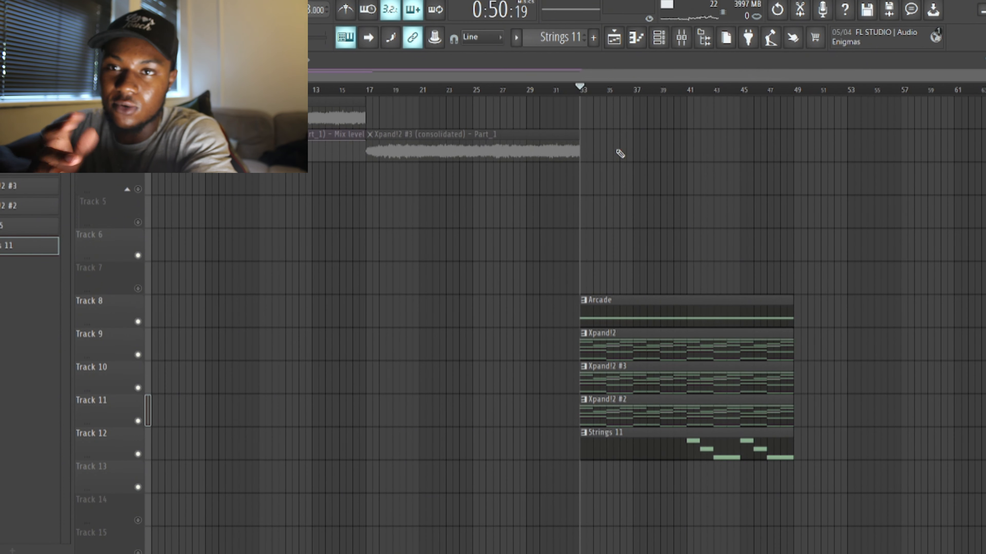
drag(798, 90, 527, 152)
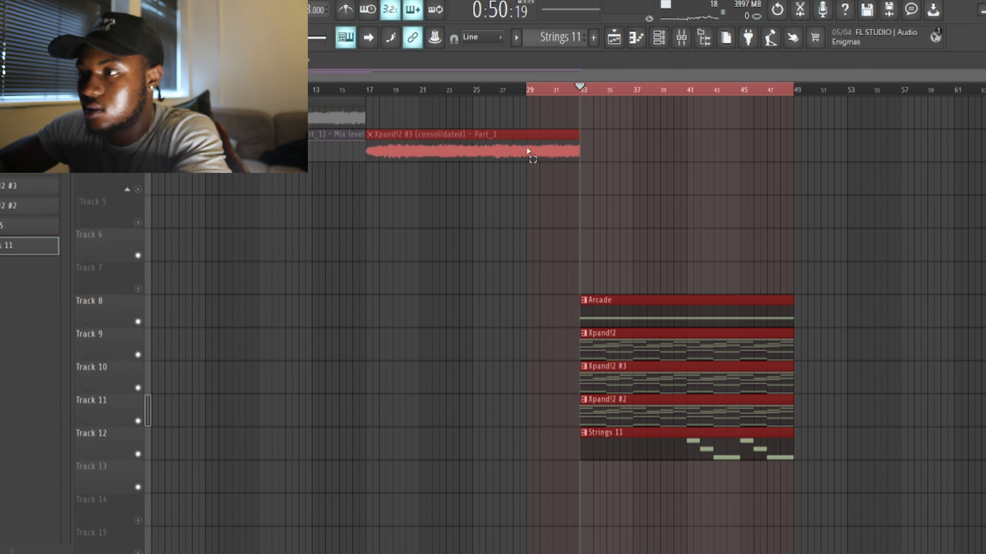
key(space)
scroll(767, 251, up, 3)
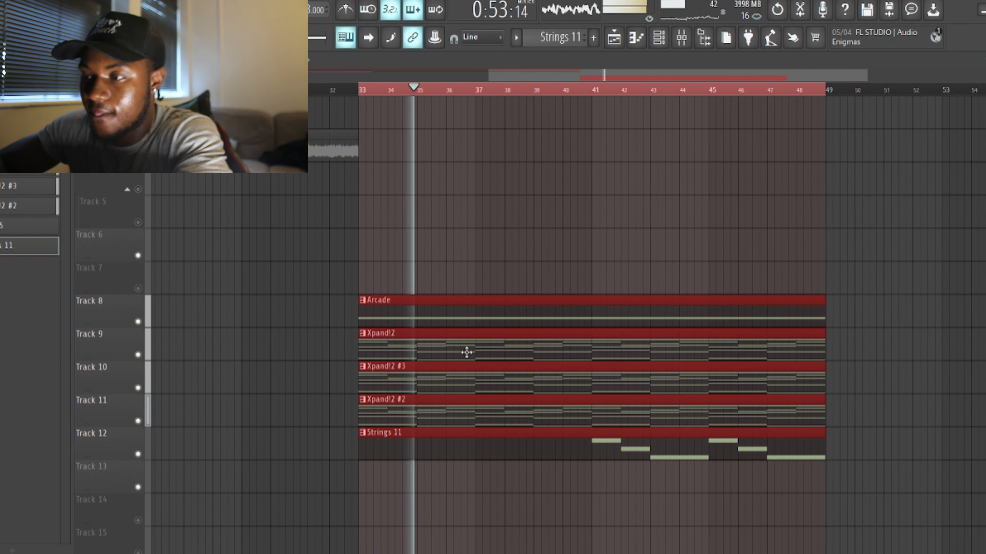
scroll(530, 327, down, 2)
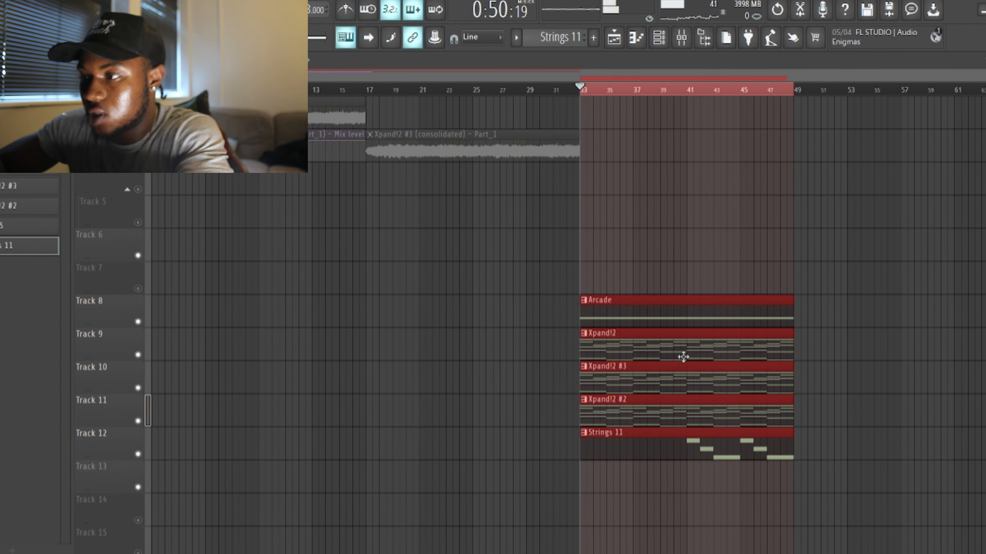
Open the notes of the Xpand!2 clip on Track 9 and listen to its chord progression.
double_click(682, 354)
scroll(330, 297, down, 5)
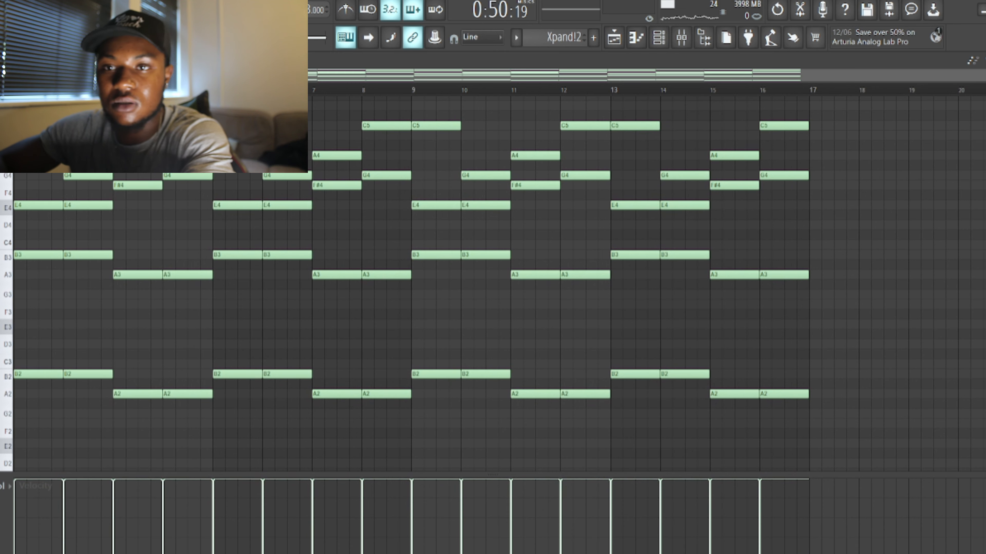
key(space)
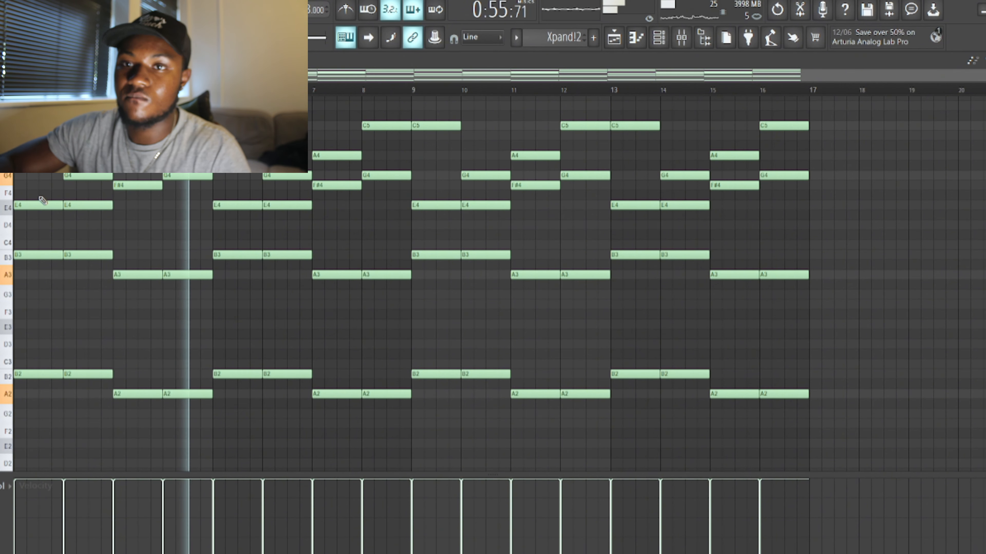
key(space)
Examine the sound loaded in the Xpand!2 instrument on Insert 1, and close the instrument and channel rack.
click(660, 38)
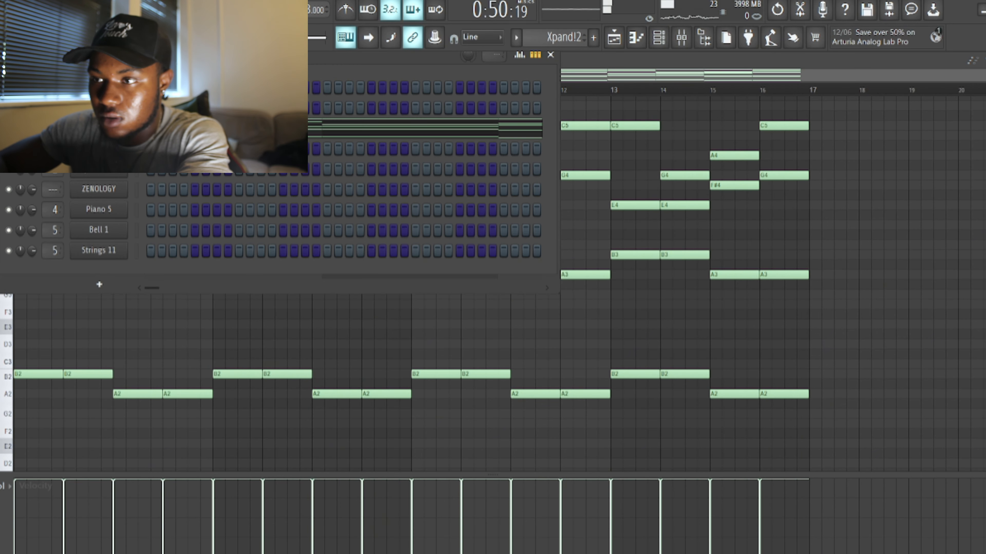
click(98, 128)
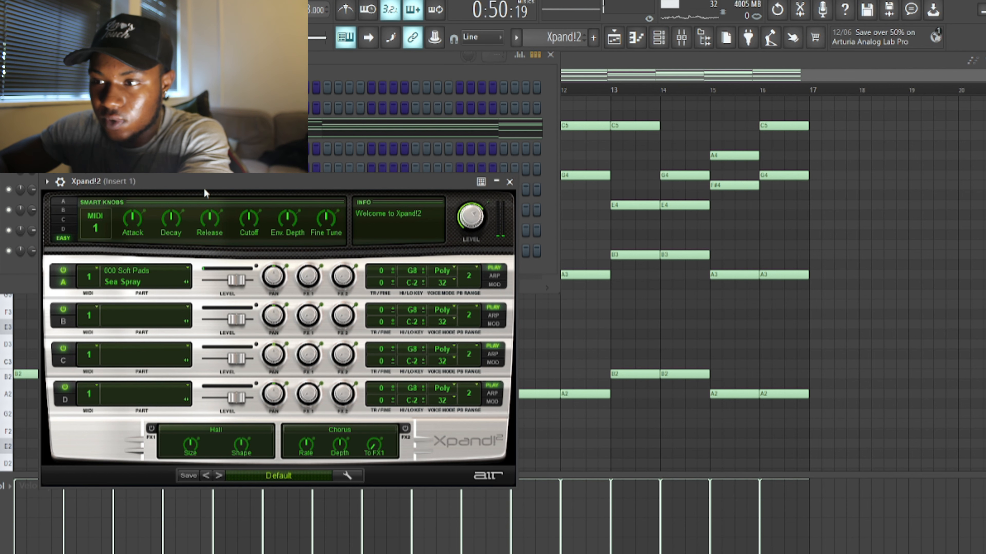
drag(204, 187, 347, 193)
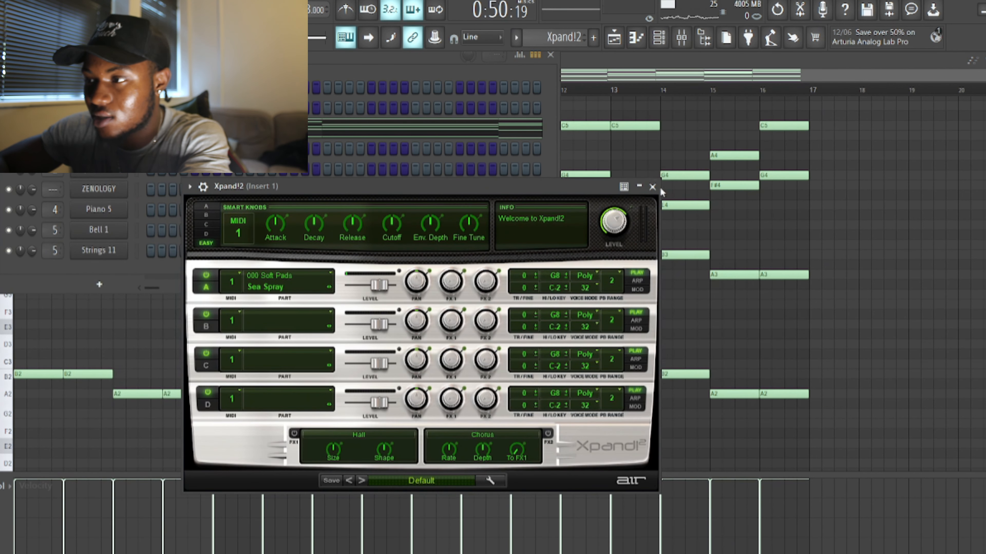
click(652, 187)
click(552, 56)
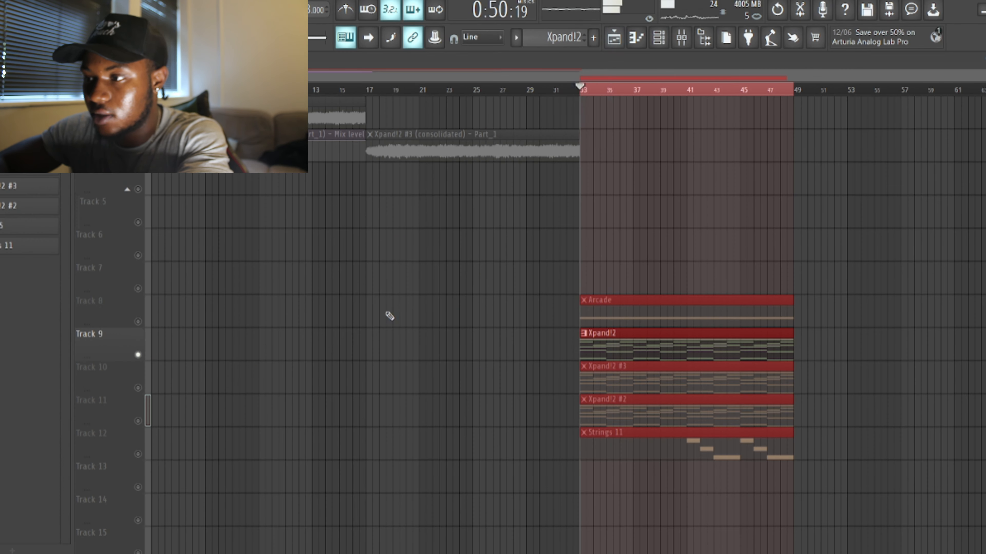
Examine the notes and instrument sound of the Xpand!2 #3 clip on Track 10, listen to it and return to the playlist.
double_click(667, 372)
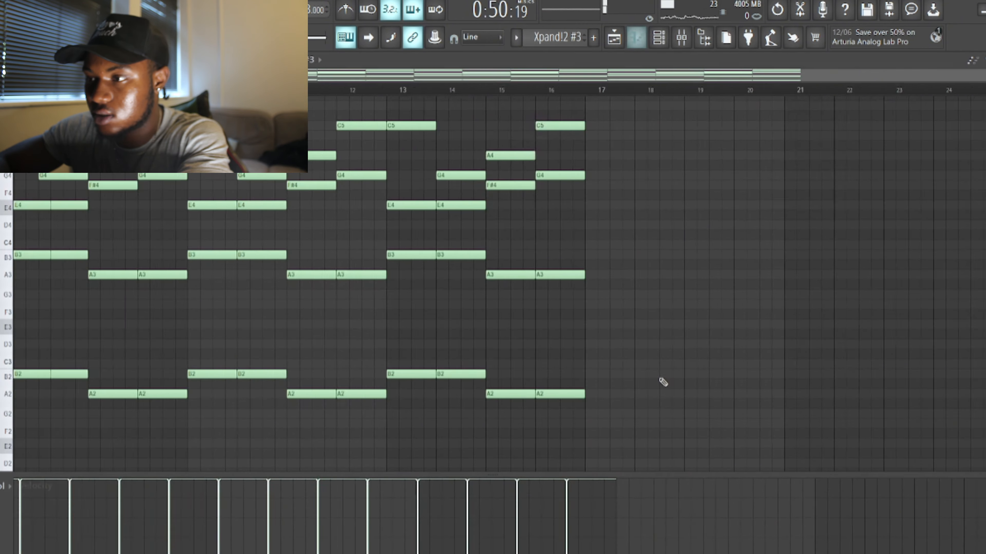
key(F6)
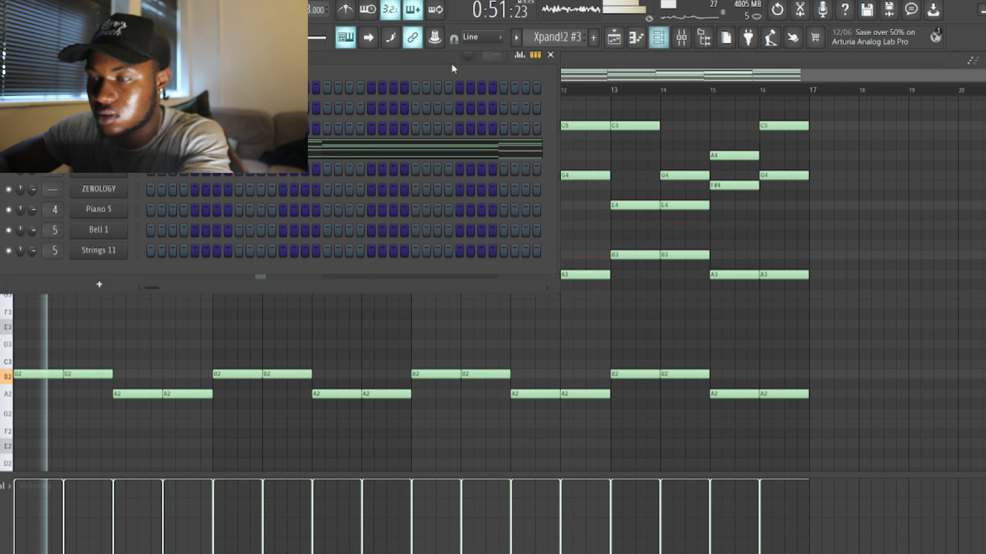
click(99, 148)
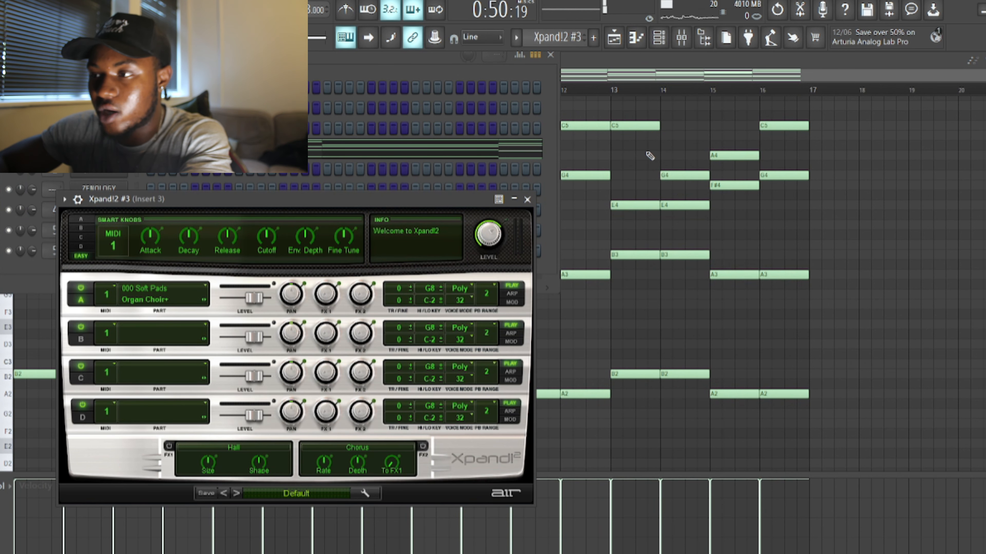
click(527, 199)
click(551, 56)
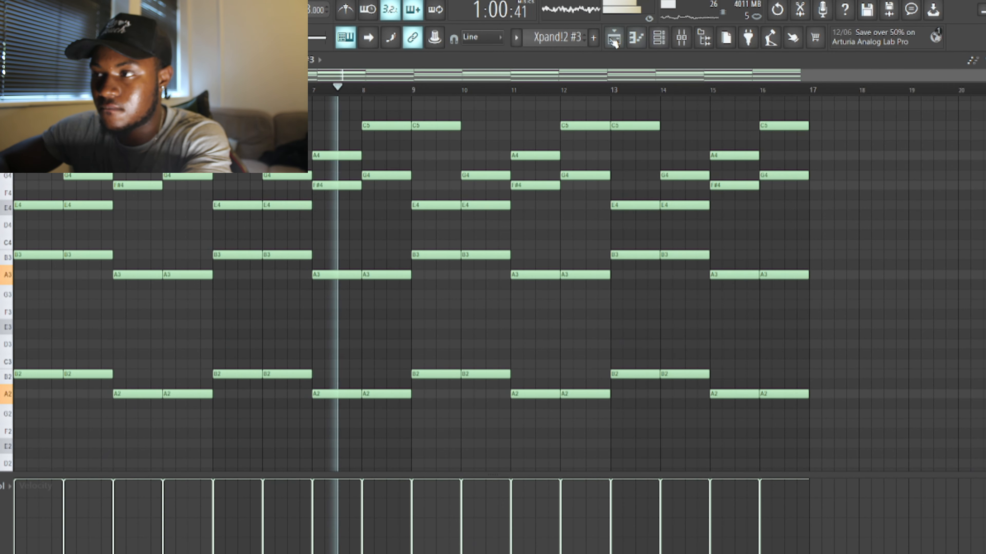
key(space)
click(614, 38)
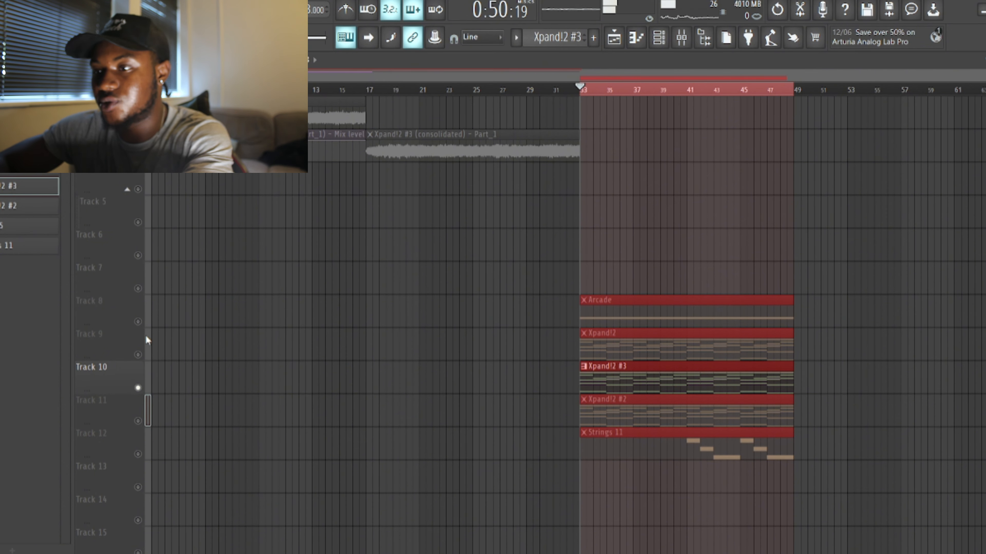
Solo Track 11 and open the notes of its Xpand!2 #2 clip.
click(137, 388)
click(138, 421)
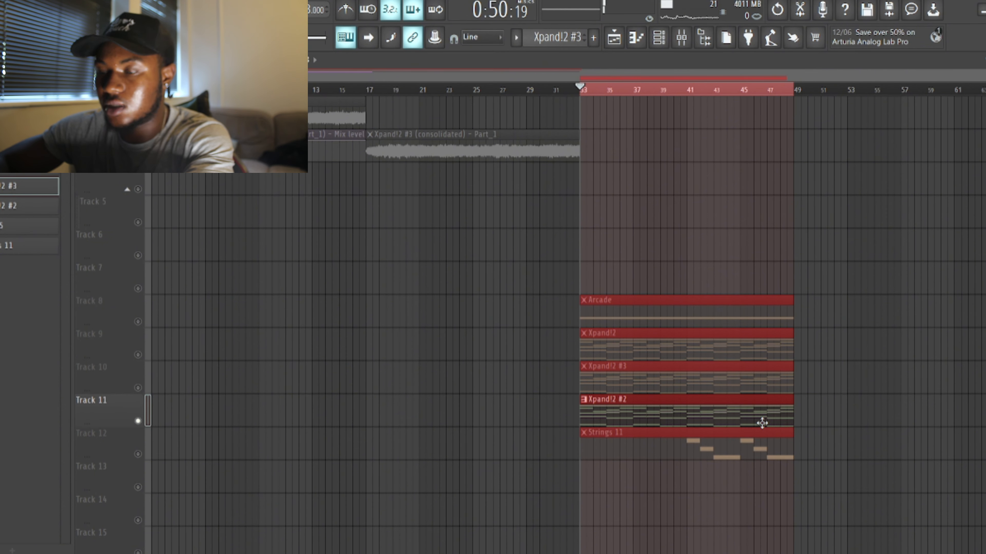
double_click(705, 424)
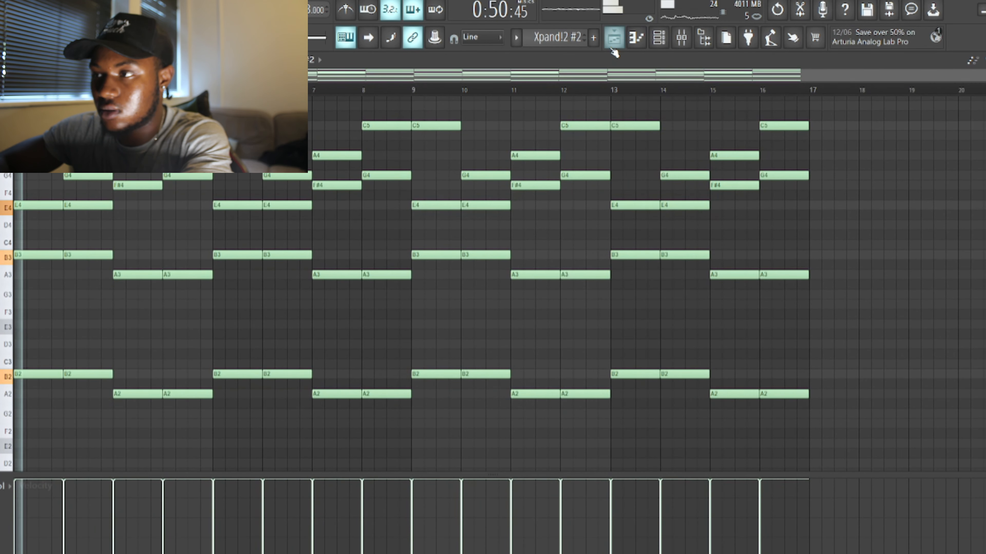
Examine the layered sounds loaded in the Xpand!2 #2 instrument on Insert 2, and close its window.
click(659, 44)
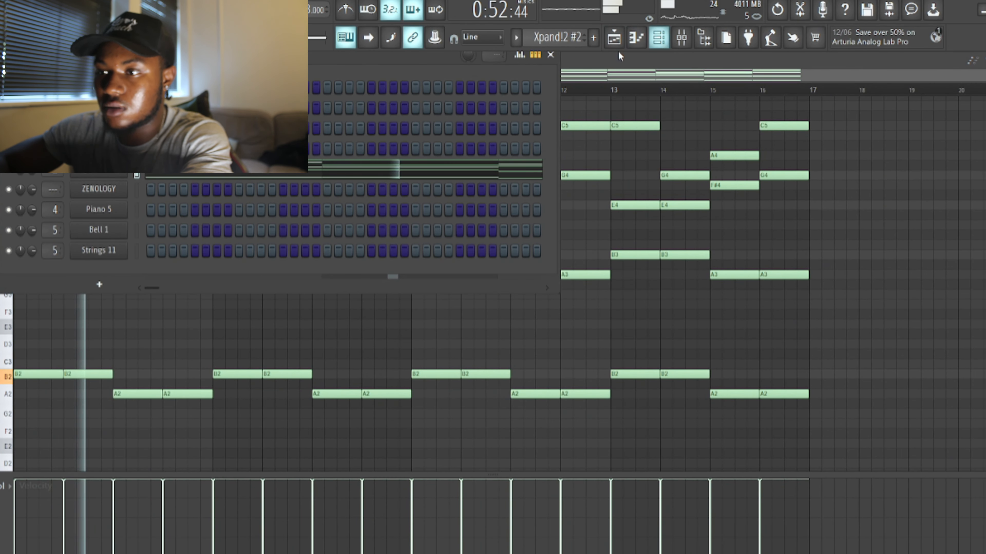
key(space)
click(97, 174)
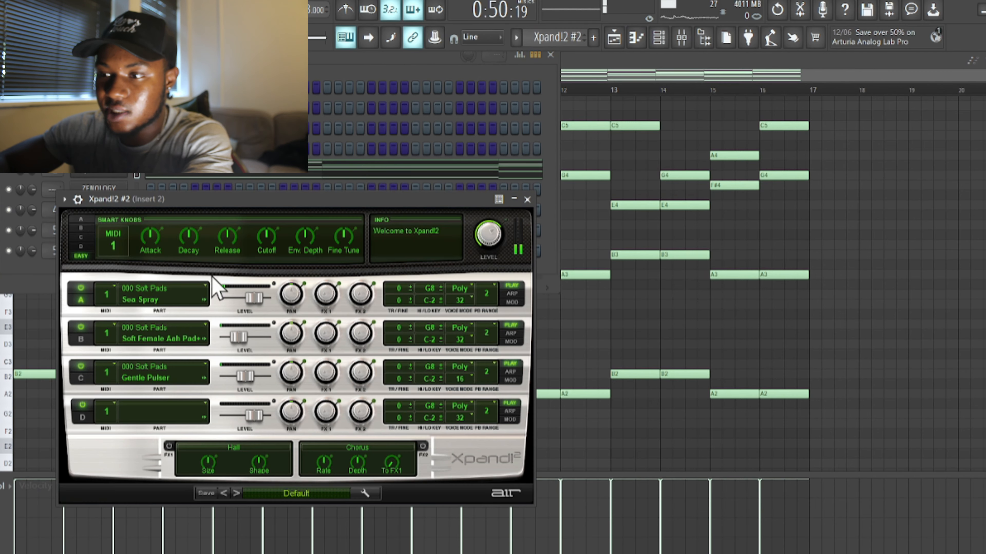
drag(278, 203, 382, 147)
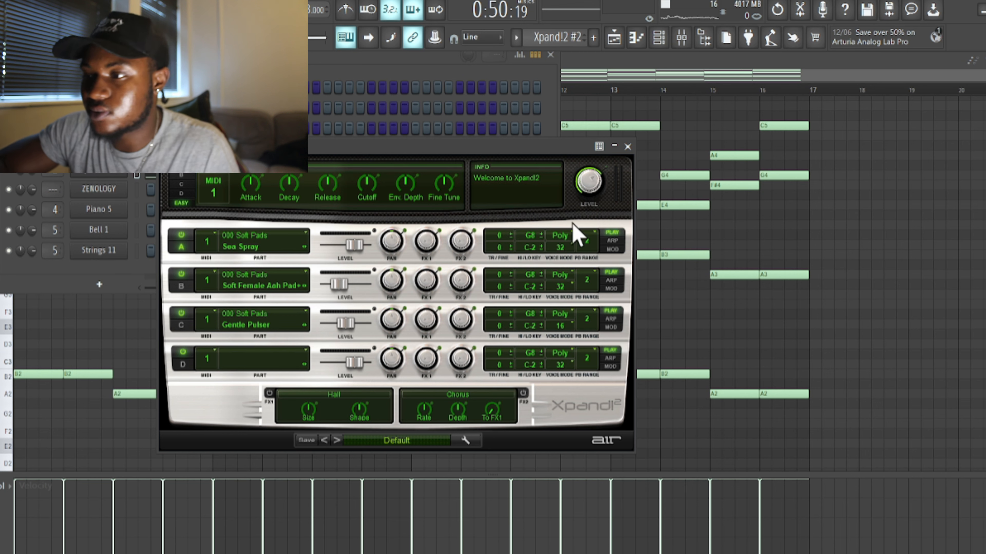
click(628, 146)
click(639, 77)
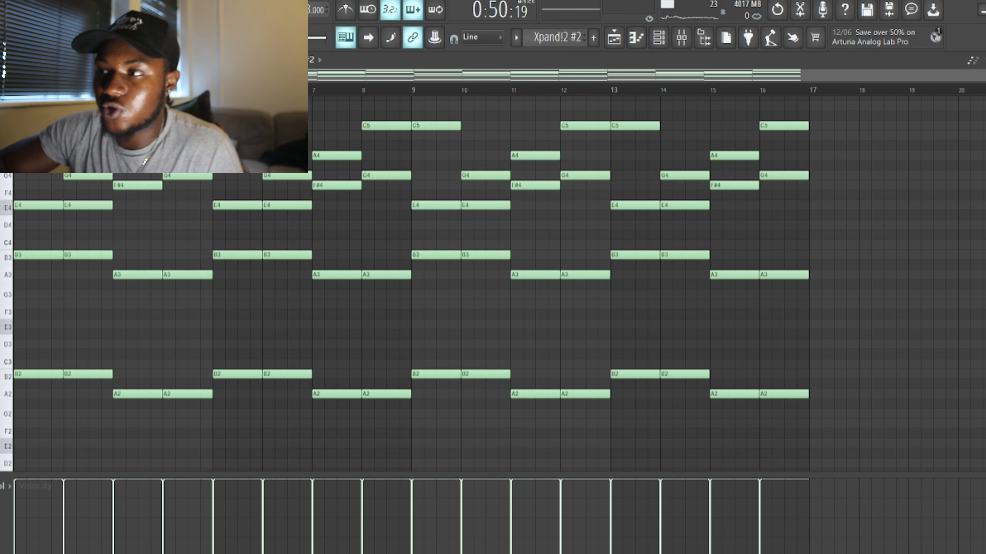
click(664, 43)
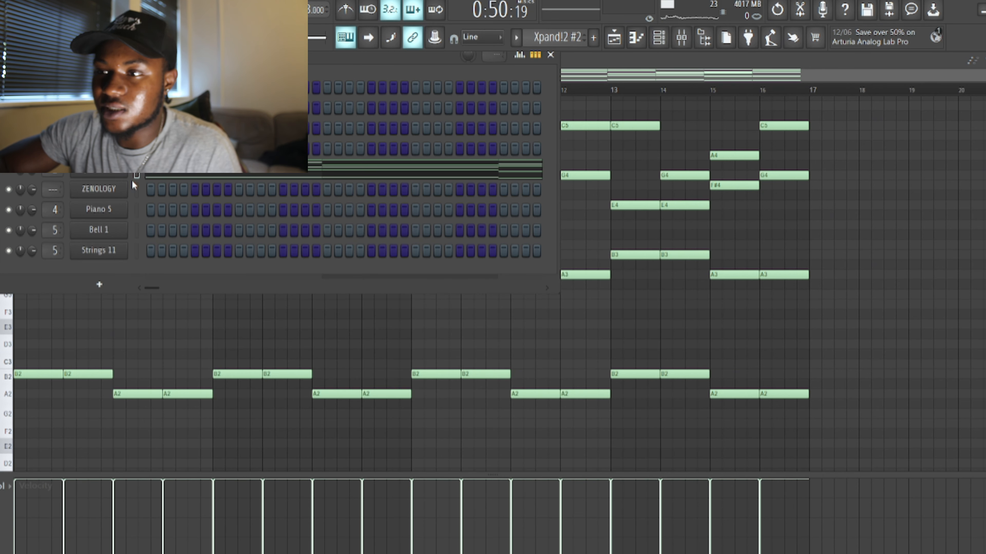
click(99, 168)
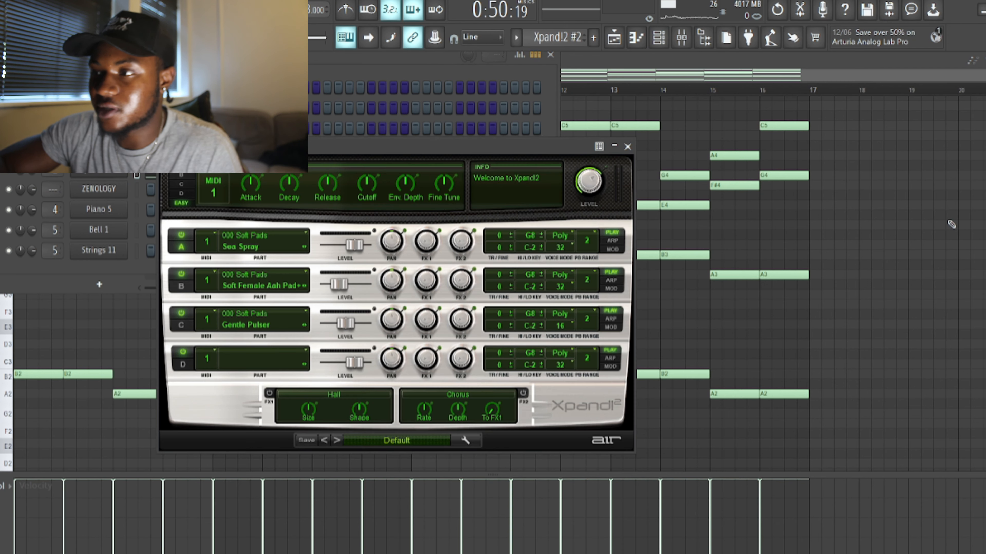
click(688, 80)
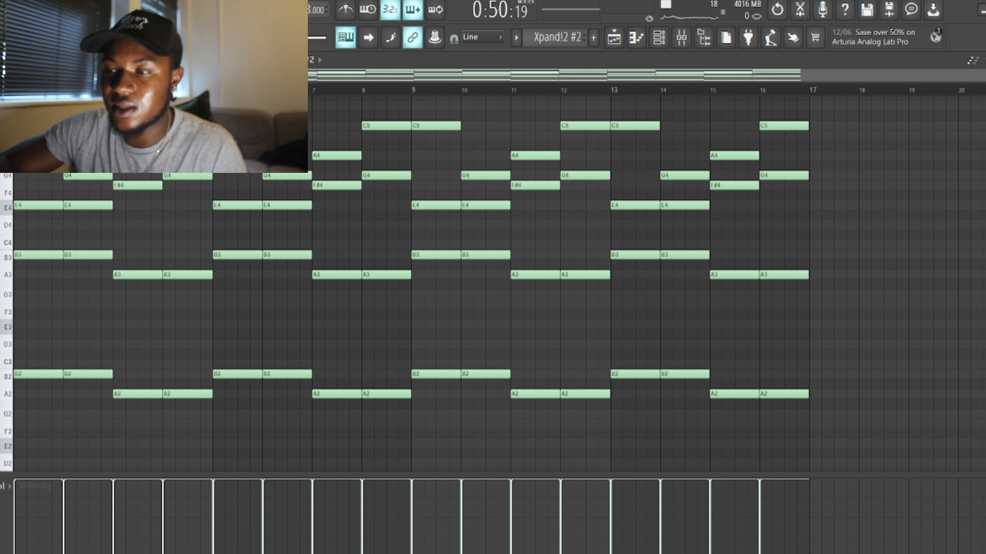
Listen to the Xpand!2 #2 chords on their own and go back to the playlist.
key(space)
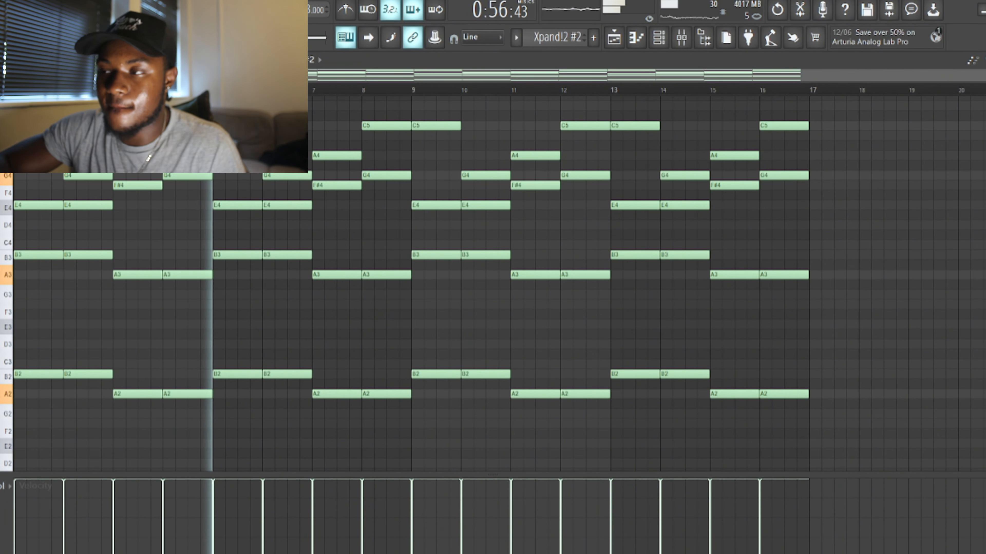
key(F5)
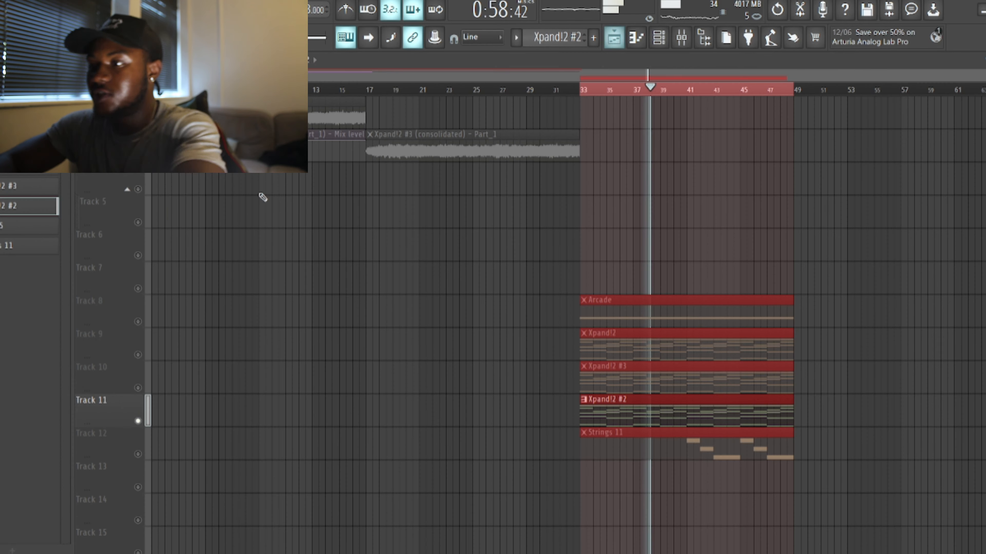
key(space)
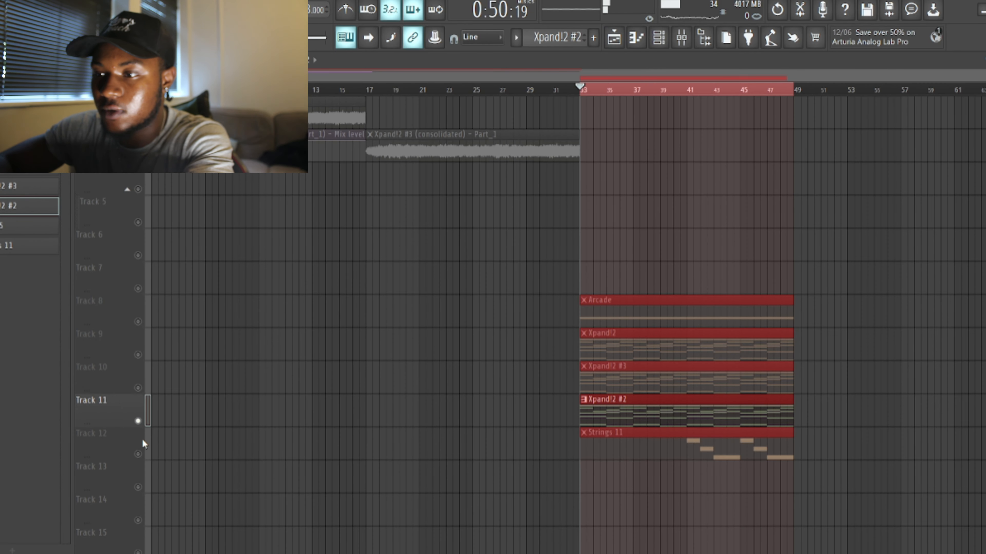
Solo Track 12, open the notes of its Strings 11 clip and play the melody from bar 9.
click(148, 457)
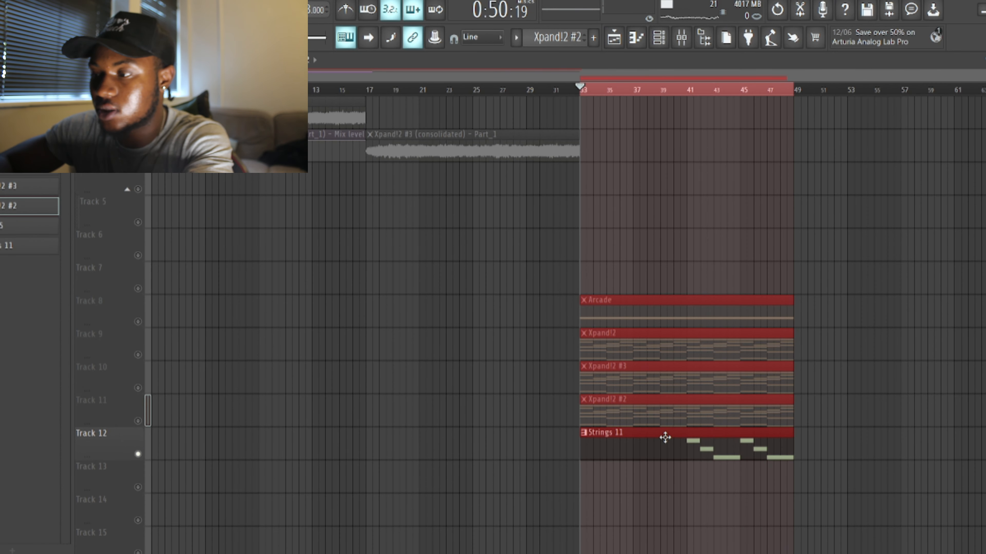
double_click(664, 435)
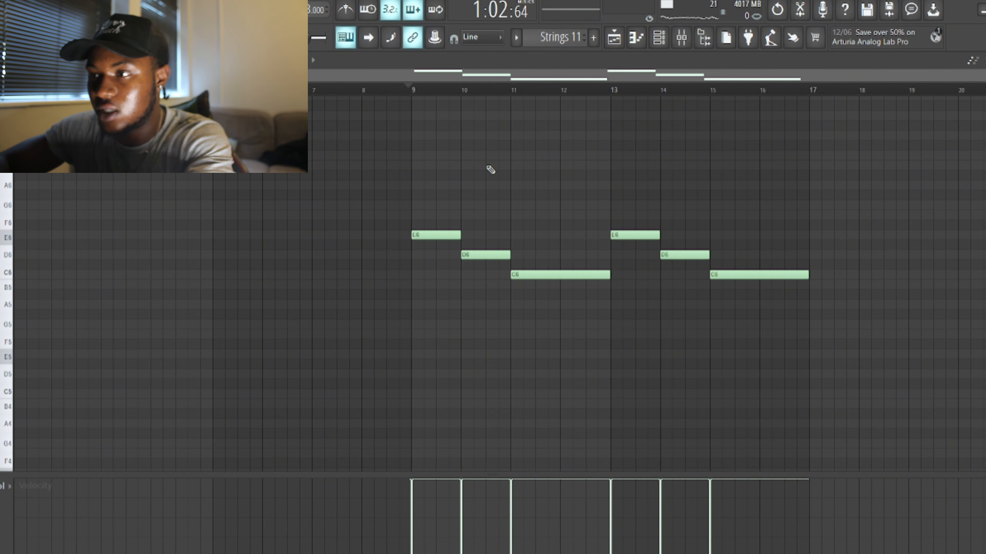
scroll(512, 165, up, 1)
key(space)
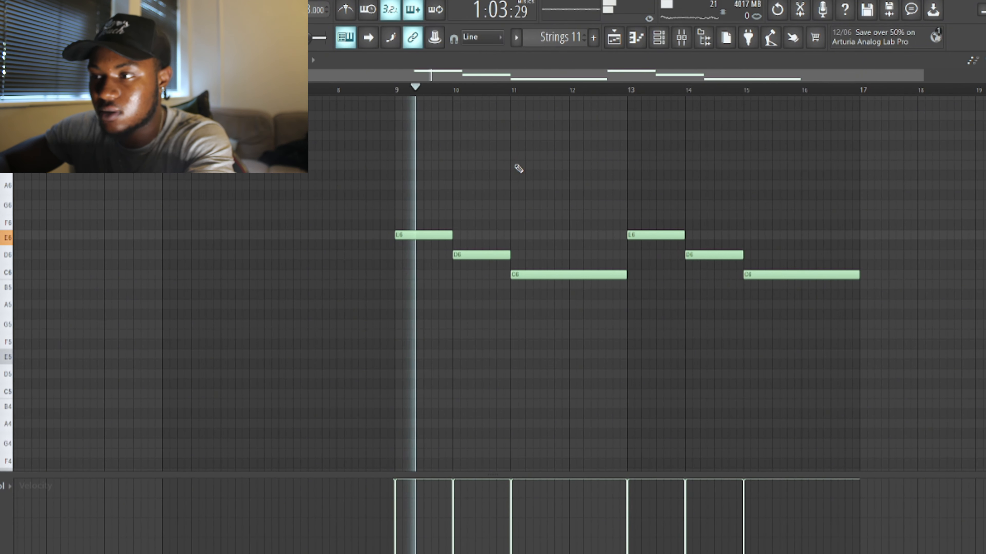
scroll(520, 168, down, 1)
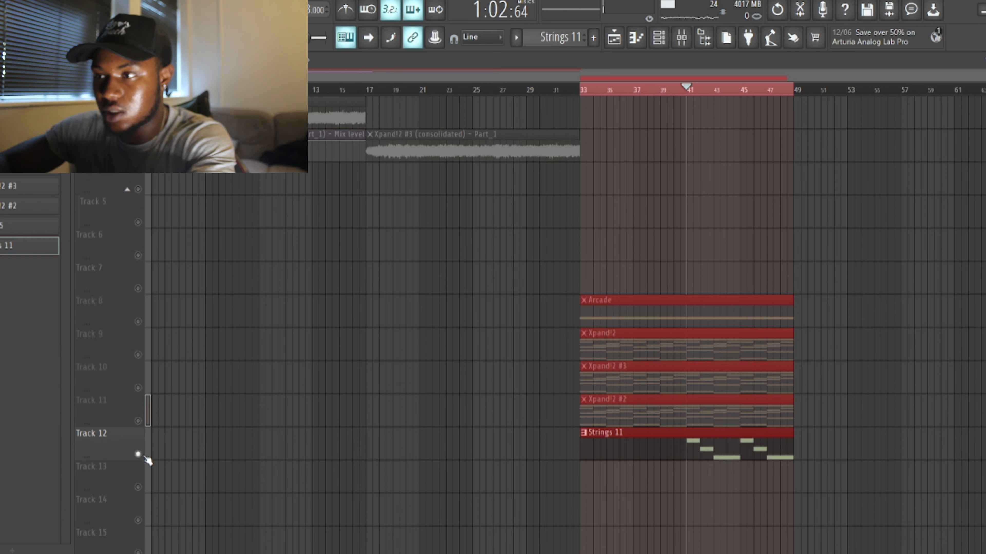
Turn off the solo on Track 12 and open the notes of the Arcade clip on Track 8.
right_click(138, 454)
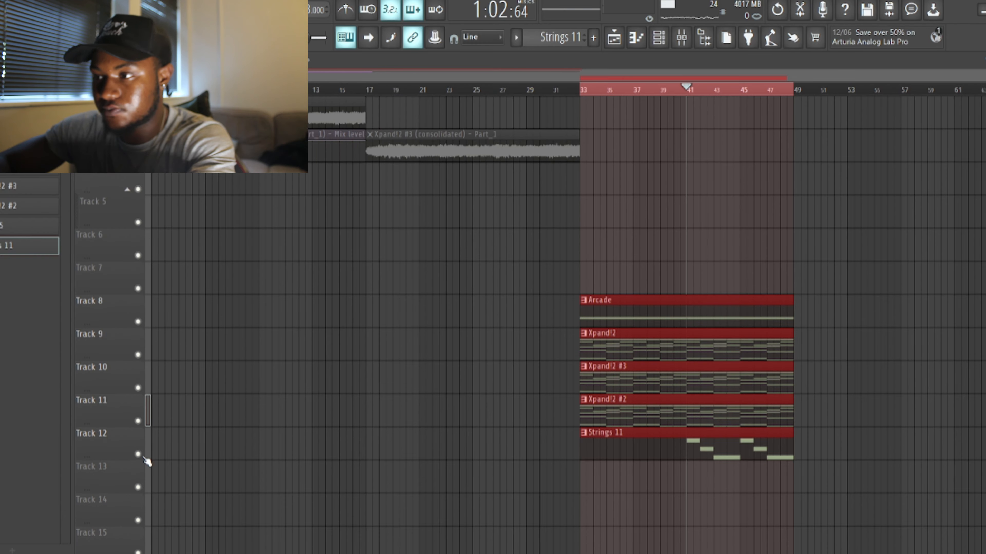
double_click(701, 322)
key(ctrl+b)
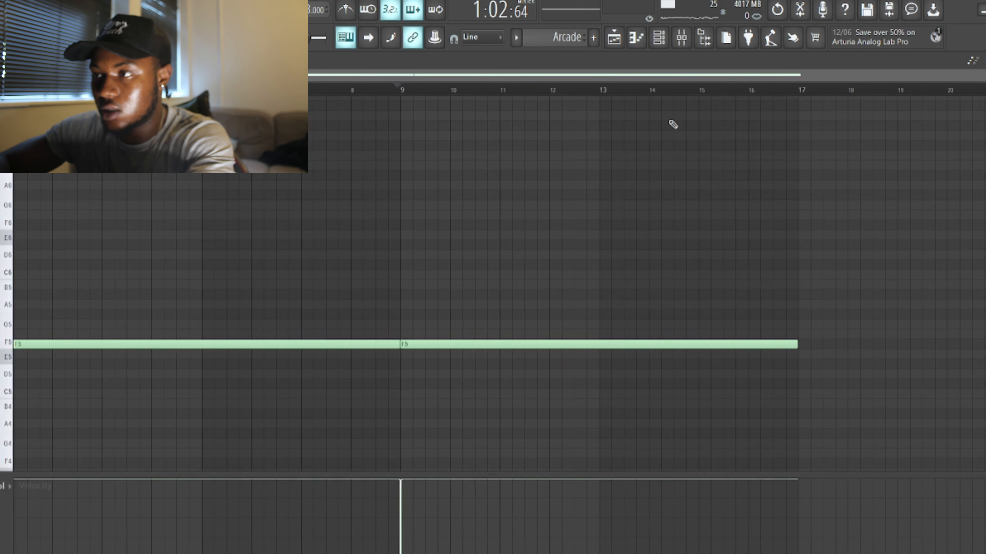
Solo Track 8, play the Arcade clip while following its notes, and go back to the playlist.
key(F5)
right_click(138, 322)
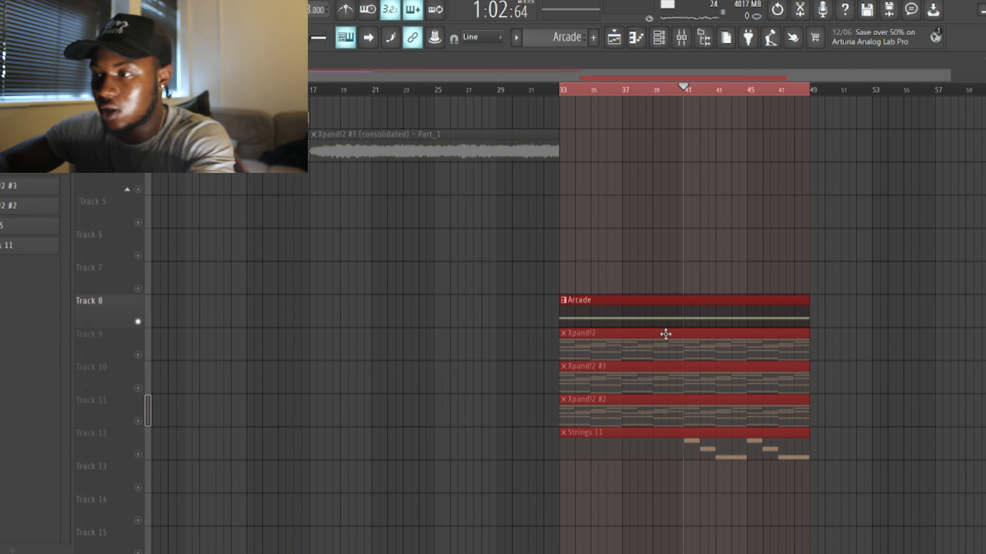
double_click(665, 322)
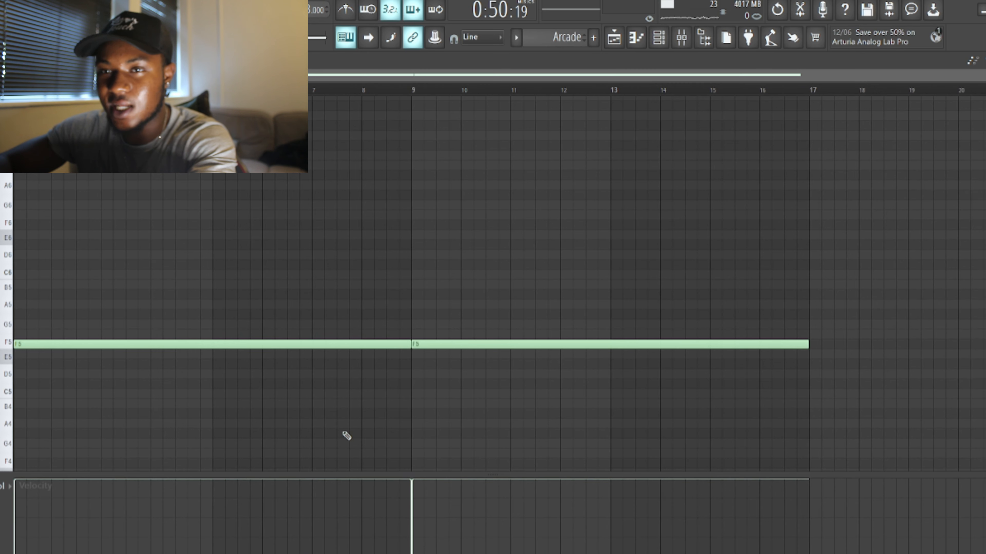
key(space)
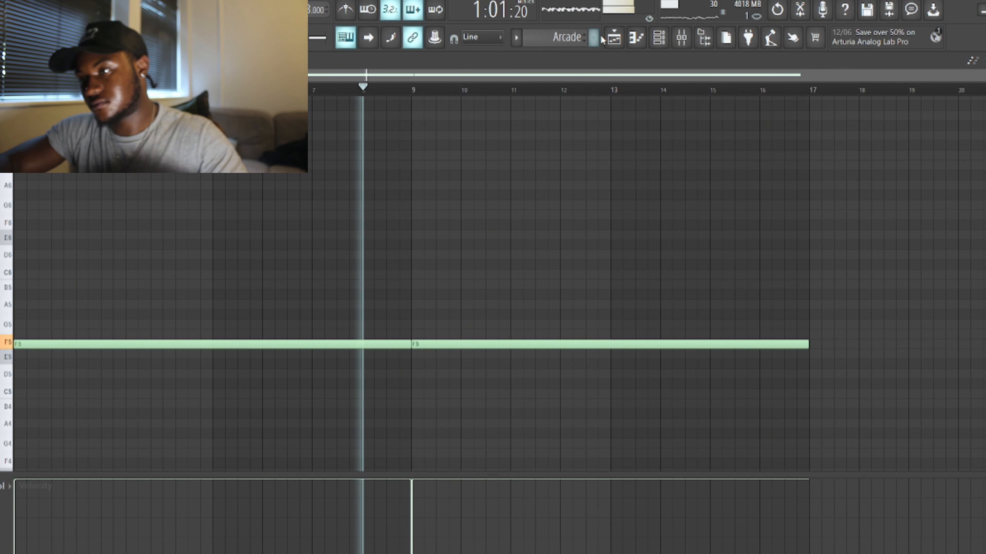
click(613, 37)
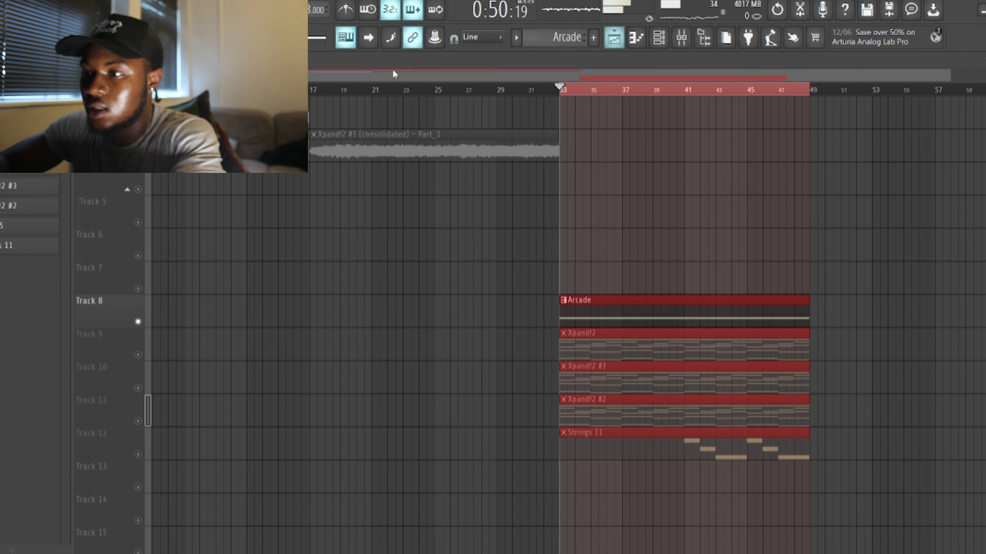
End the track solo so that all playlist tracks are enabled again.
scroll(354, 299, down, 2)
scroll(404, 266, up, 3)
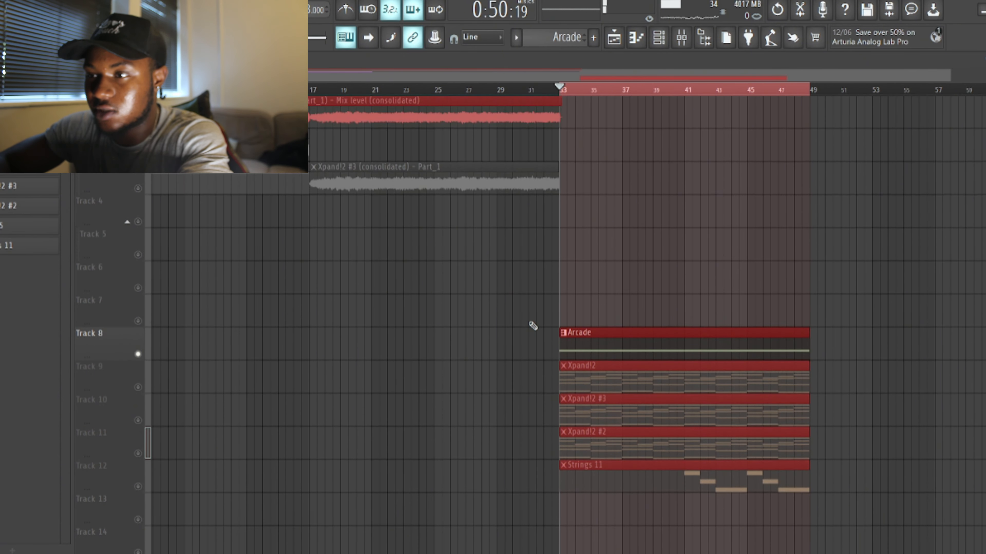
scroll(410, 266, up, 3)
scroll(614, 127, down, 3)
scroll(731, 243, down, 3)
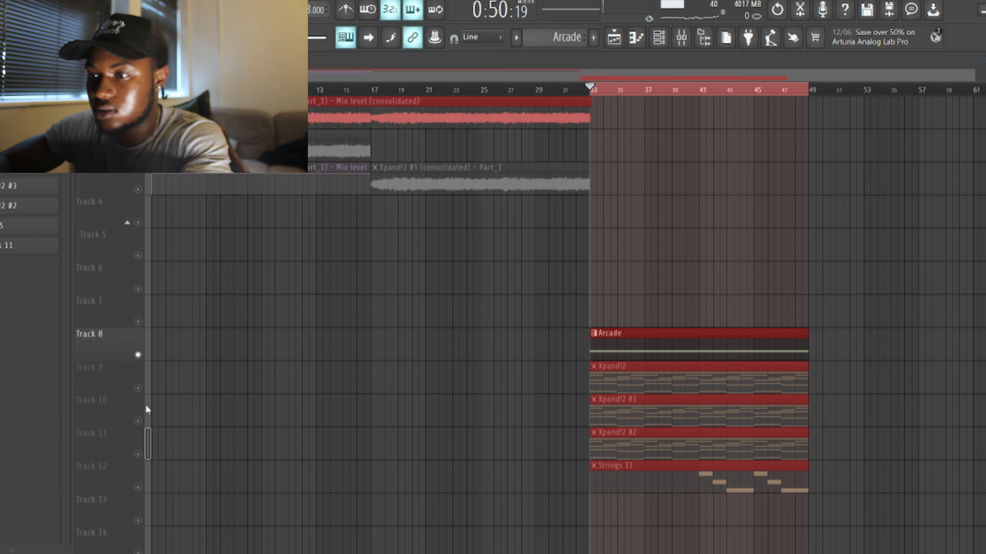
right_click(137, 392)
click(127, 383)
right_click(138, 388)
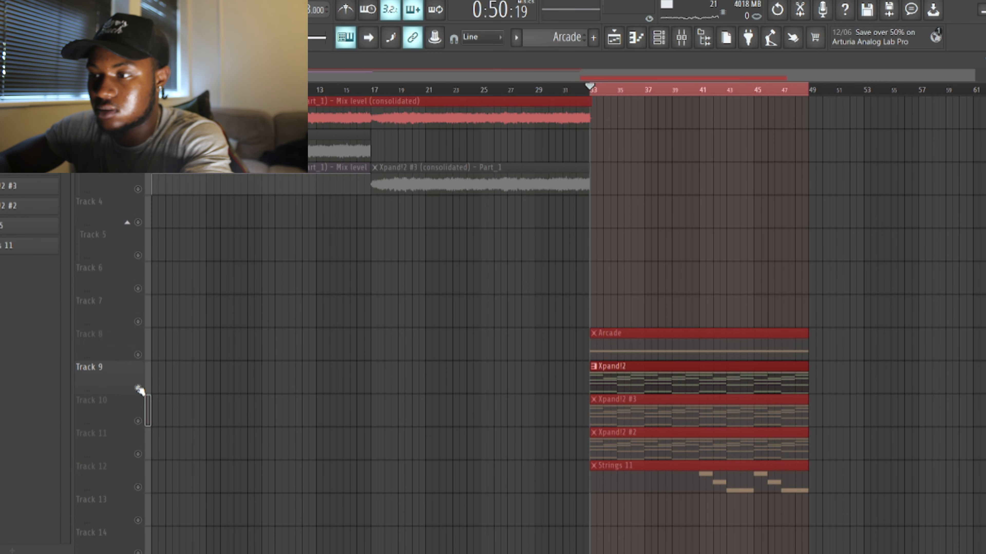
right_click(138, 388)
Play all the melody layers together from bar 33 and stop playback.
key(space)
scroll(742, 309, up, 5)
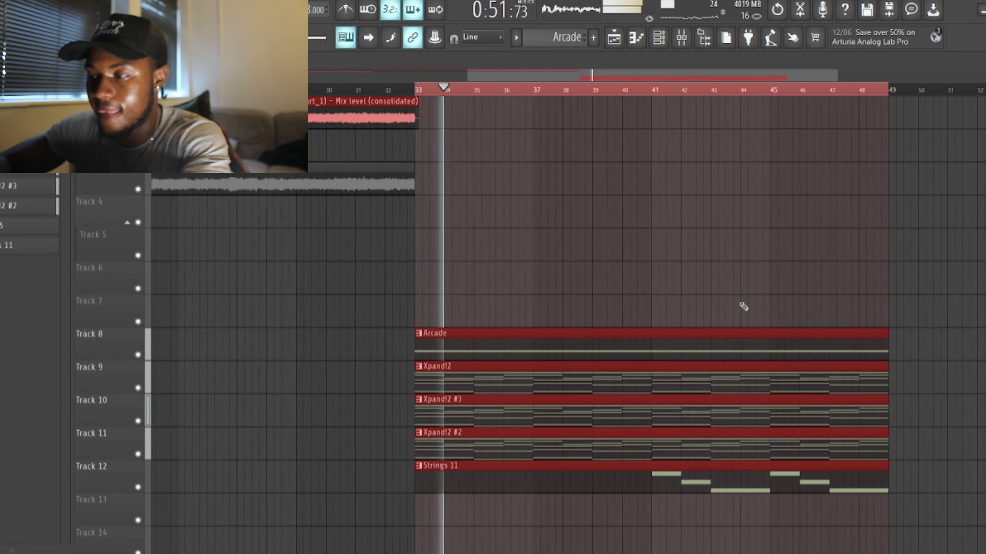
scroll(742, 307, down, 5)
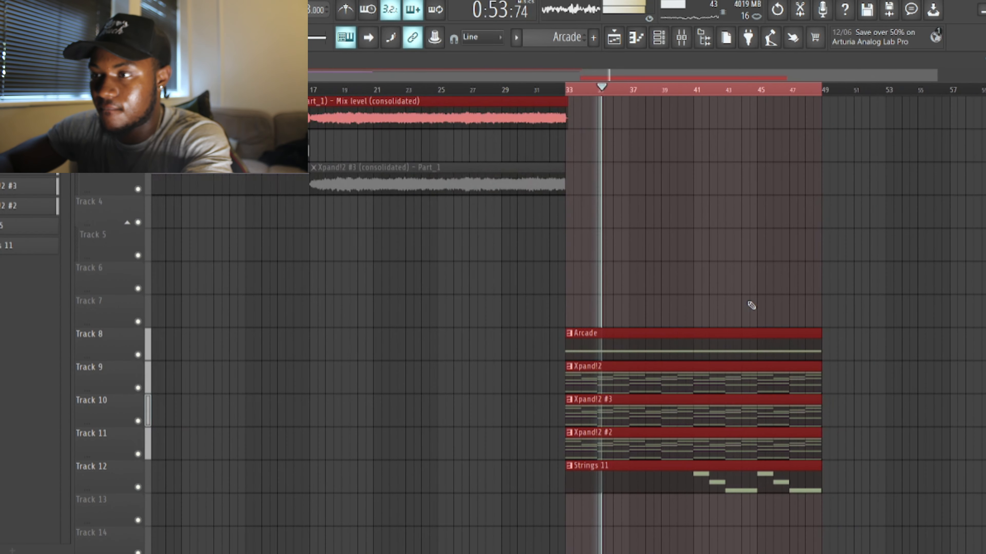
scroll(752, 305, up, 1)
scroll(751, 305, down, 1)
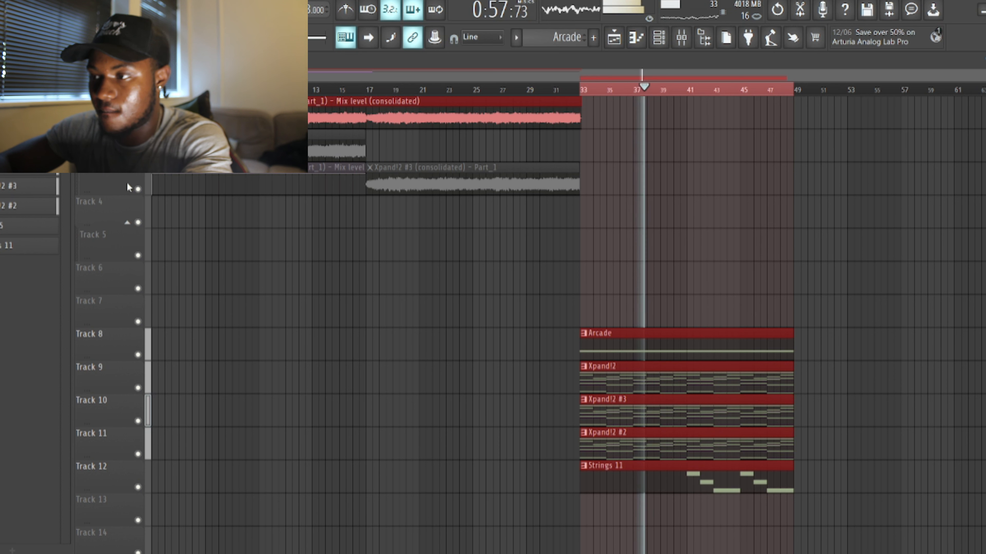
key(space)
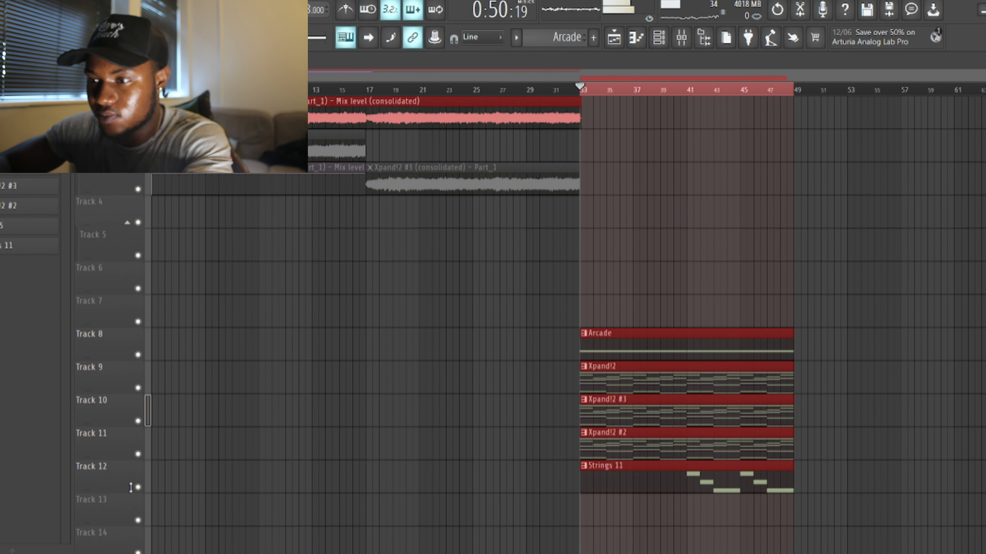
Mute Tracks 8 to 12, and view and close the settings of the consolidated Gross Beat audio clip.
drag(138, 487, 138, 354)
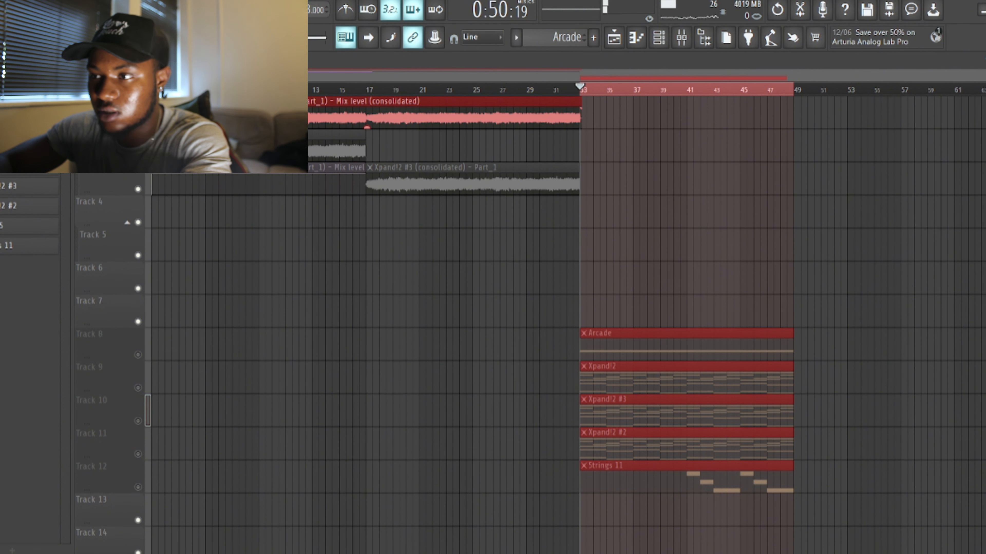
double_click(233, 111)
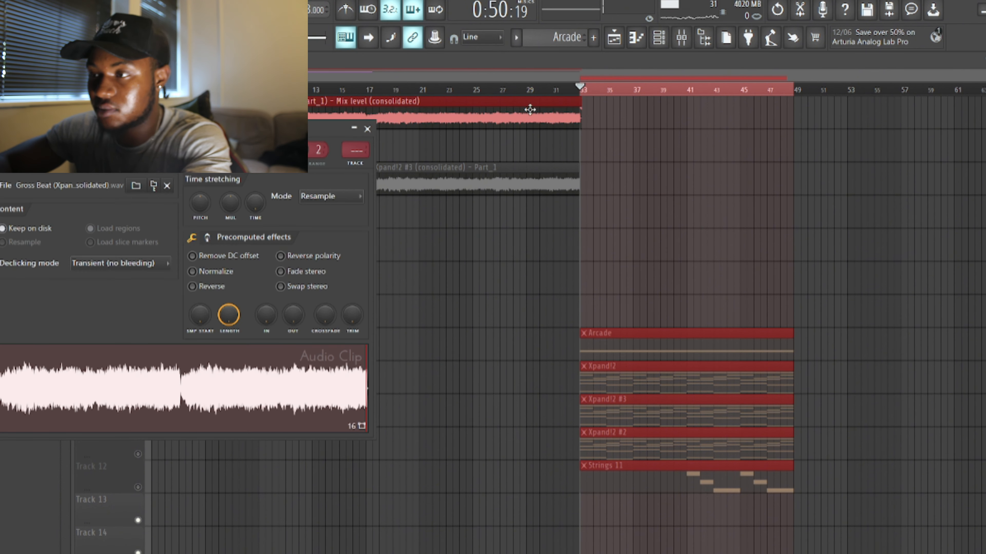
click(367, 129)
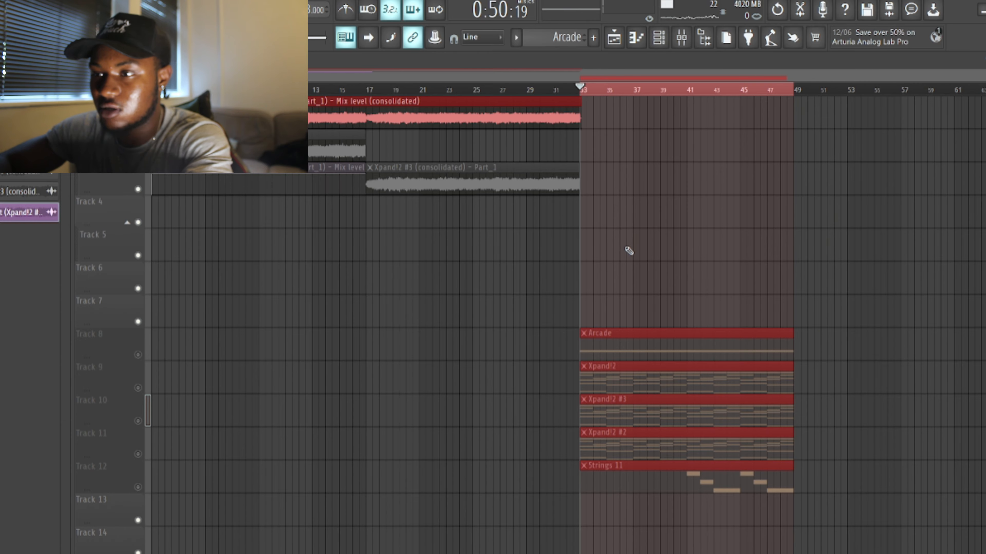
scroll(240, 234, up, 2)
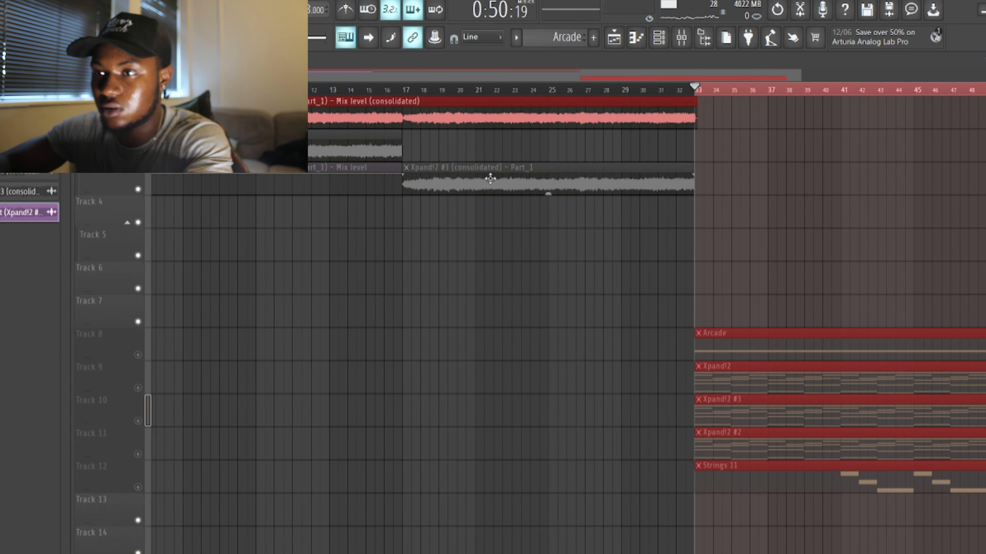
Open the recent project whose file name ends in 3-ah.flp.
click(3, 4)
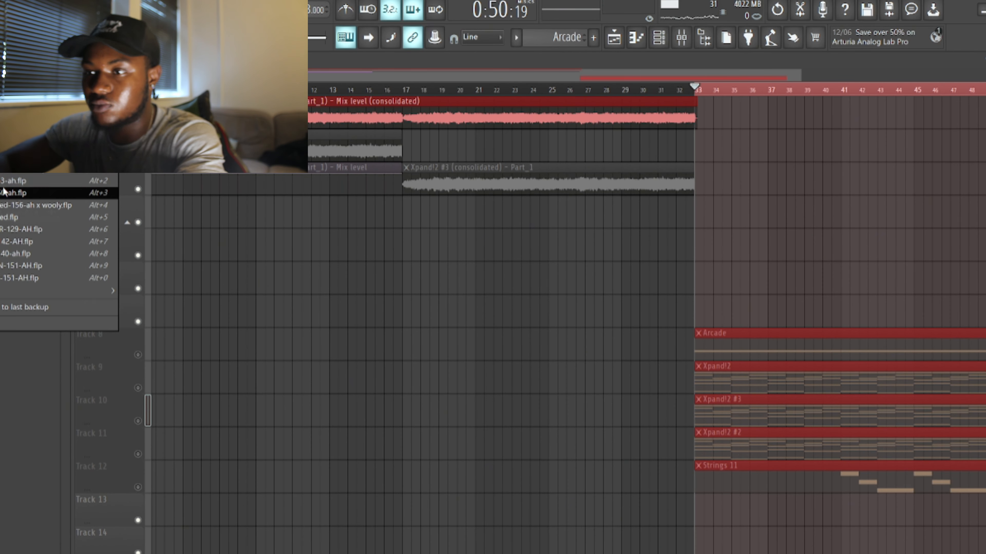
click(21, 181)
click(480, 319)
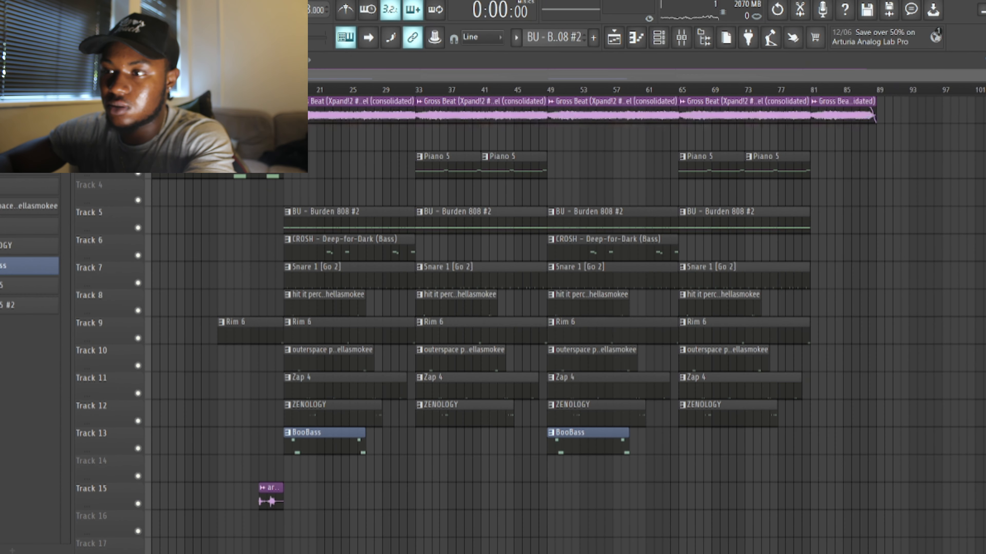
Open the notes of the first Piano 5 clip on Track 3 and return to the playlist.
scroll(194, 156, up, 5)
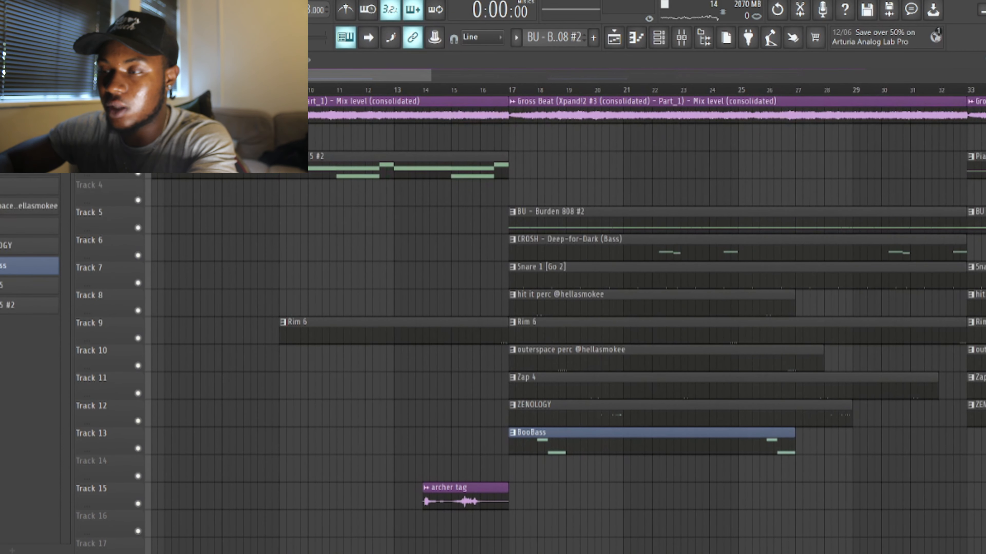
scroll(635, 170, left, 3)
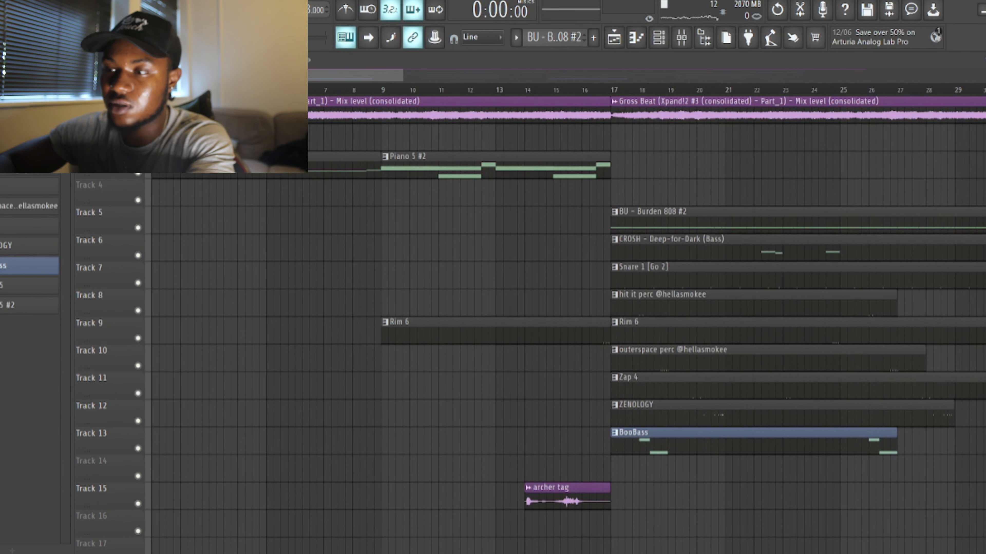
scroll(593, 172, down, 3)
scroll(217, 167, down, 3)
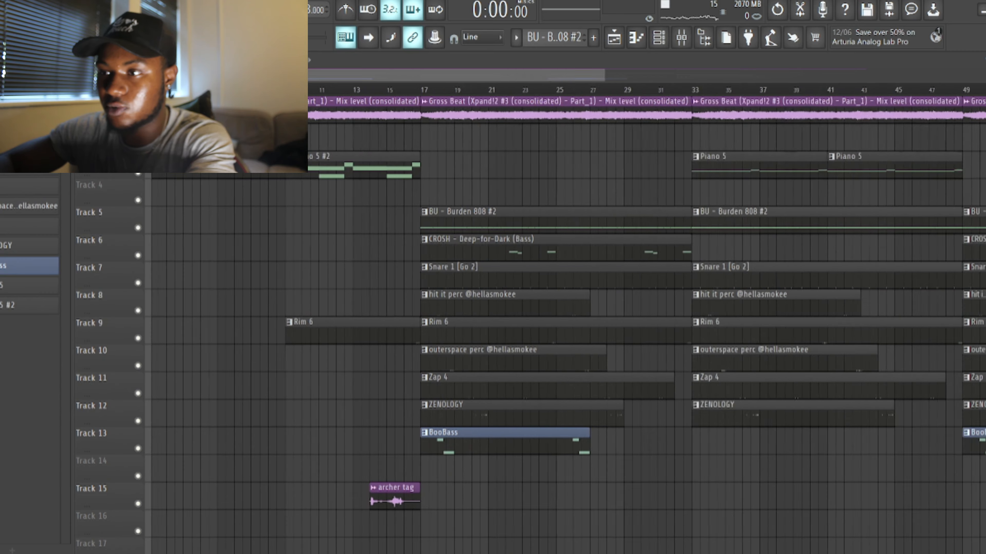
double_click(217, 163)
scroll(217, 163, left, 3)
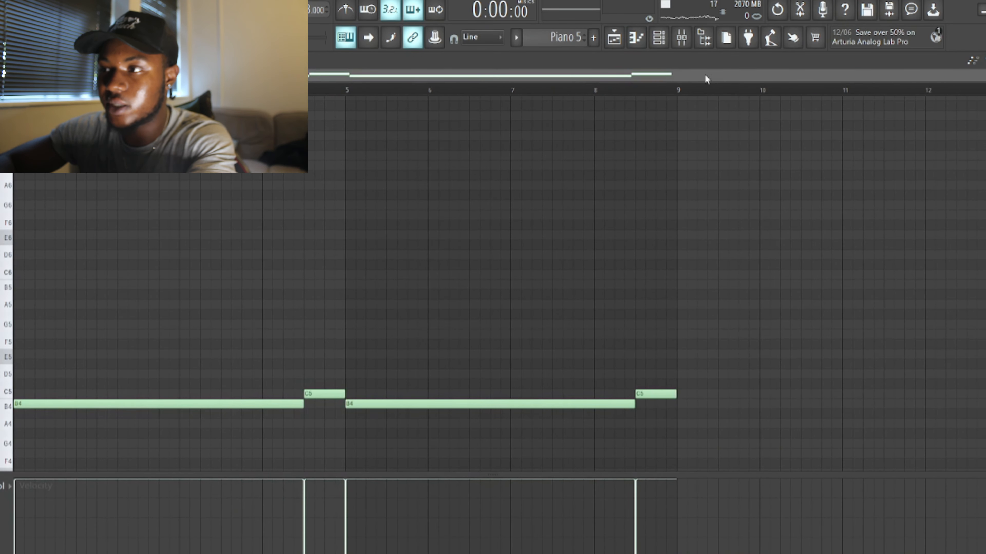
click(617, 39)
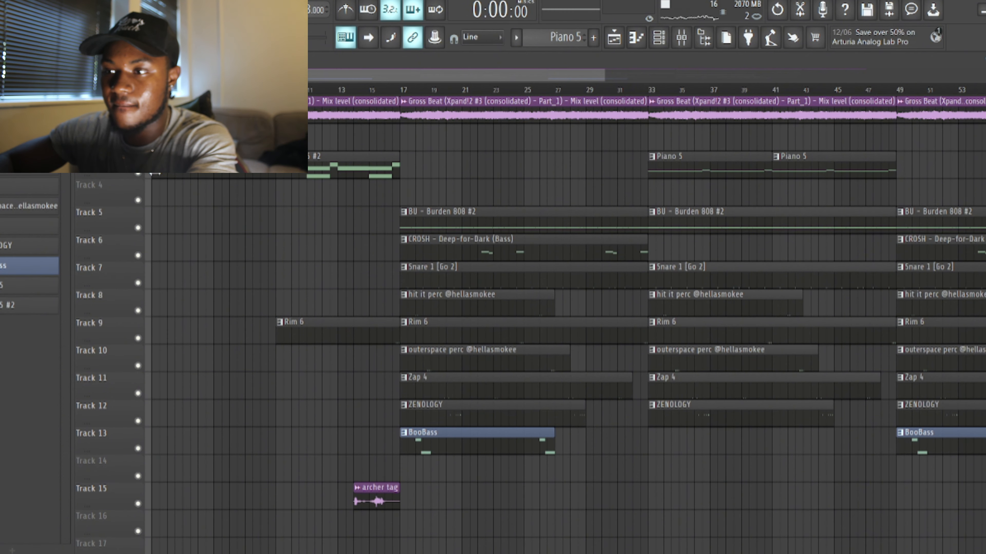
Solo Track 3, play the Piano 5 clip from the start while following its notes, and go back to the playlist.
ctrl+click(138, 173)
key(space)
key(F7)
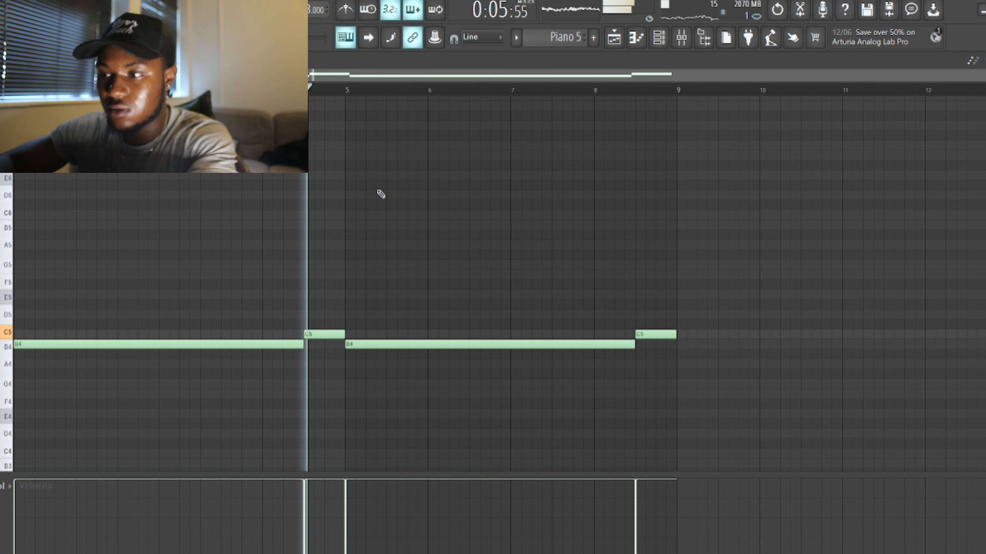
click(614, 37)
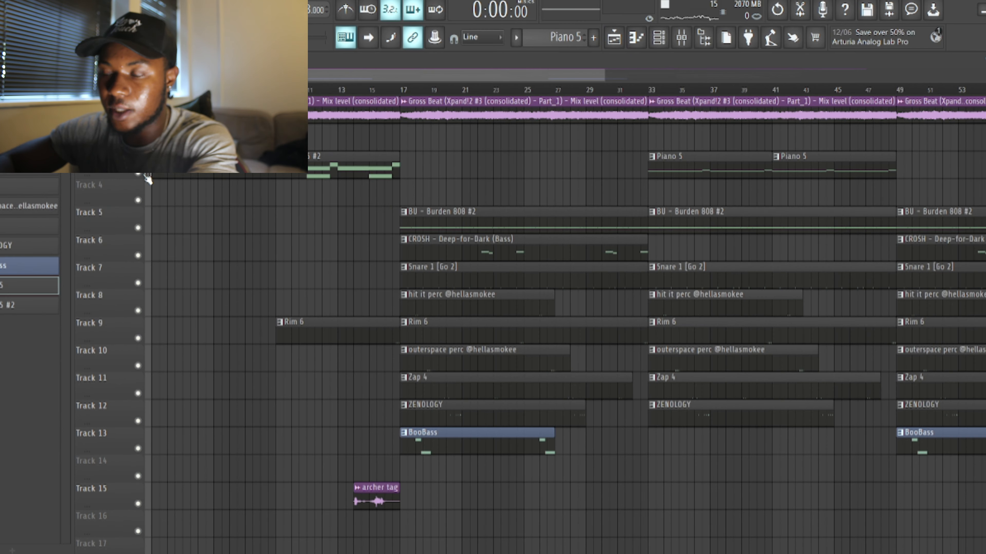
Open the notes of the Piano 5 #2 clip at bar 9 and close them again.
scroll(309, 188, up, 4)
scroll(312, 166, down, 1)
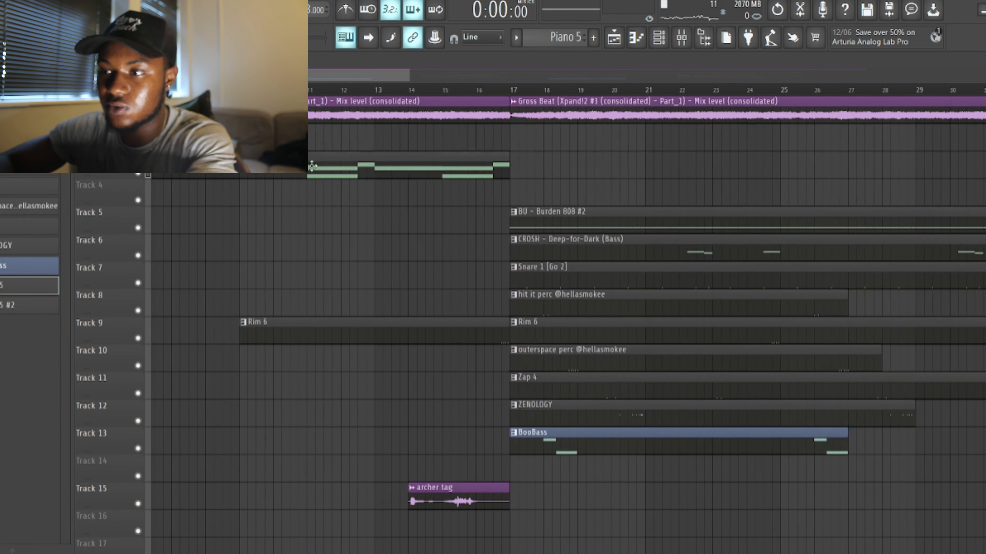
double_click(311, 181)
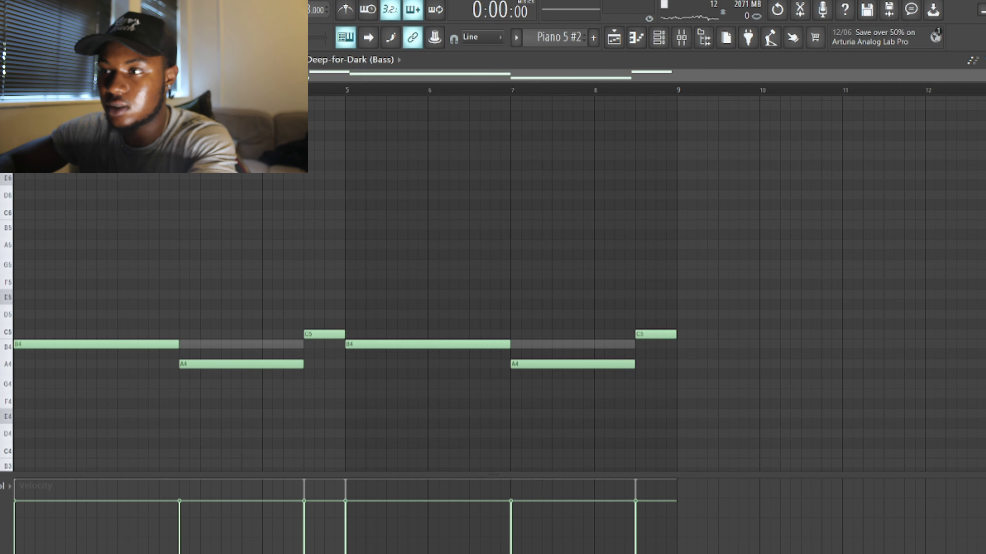
click(637, 38)
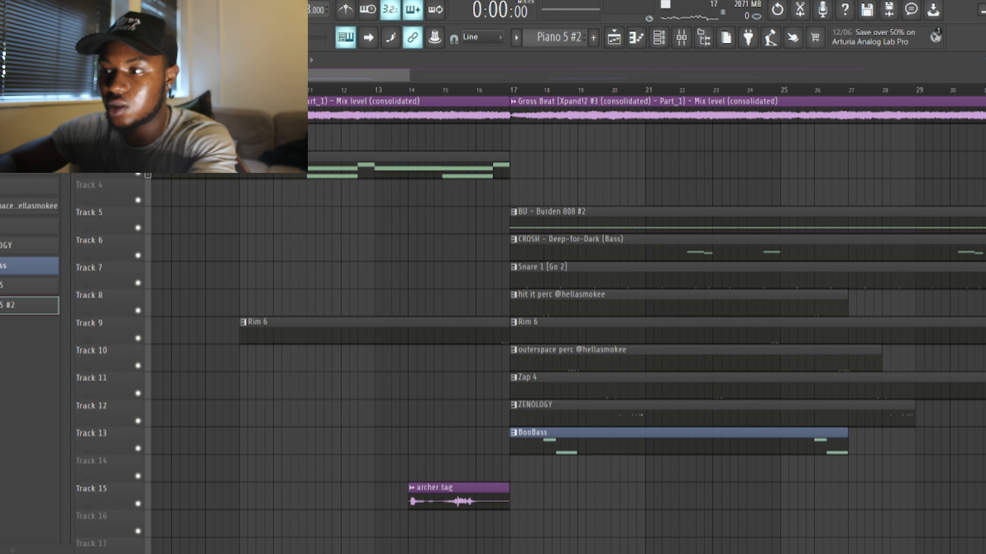
double_click(353, 187)
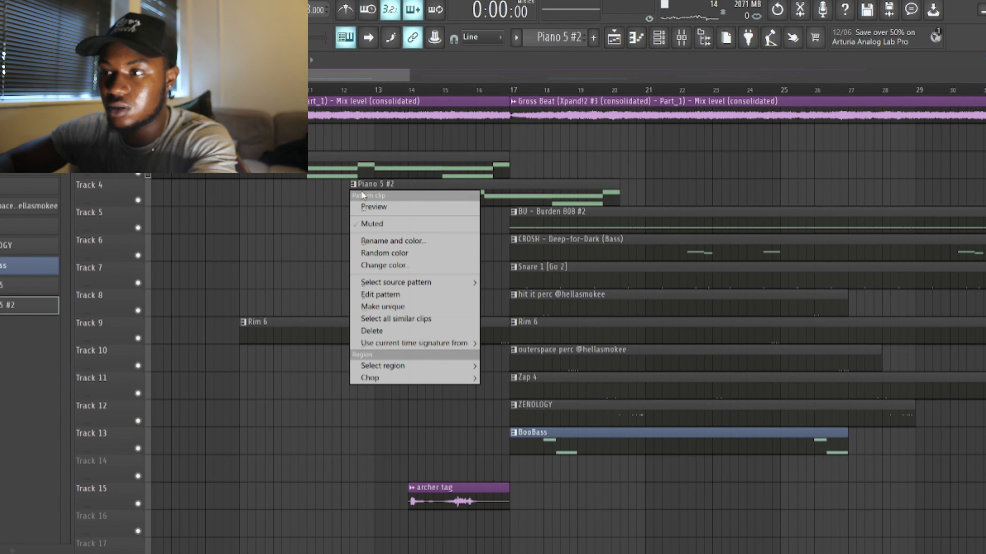
click(502, 194)
right_click(489, 194)
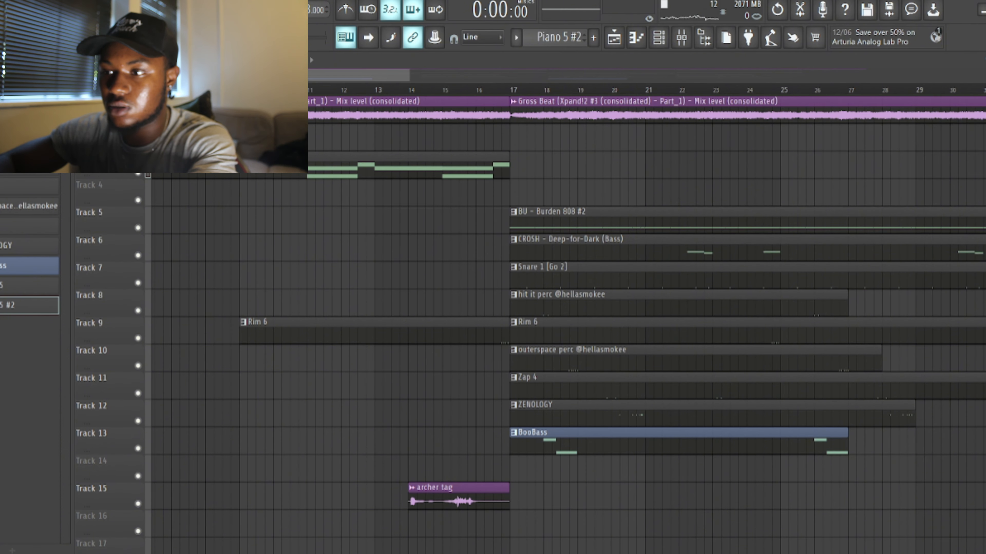
Play from bar 9 while following the Piano 5 #2 notes, and show the whole arrangement in the playlist.
click(244, 90)
key(space)
key(space)
key(space)
key(F7)
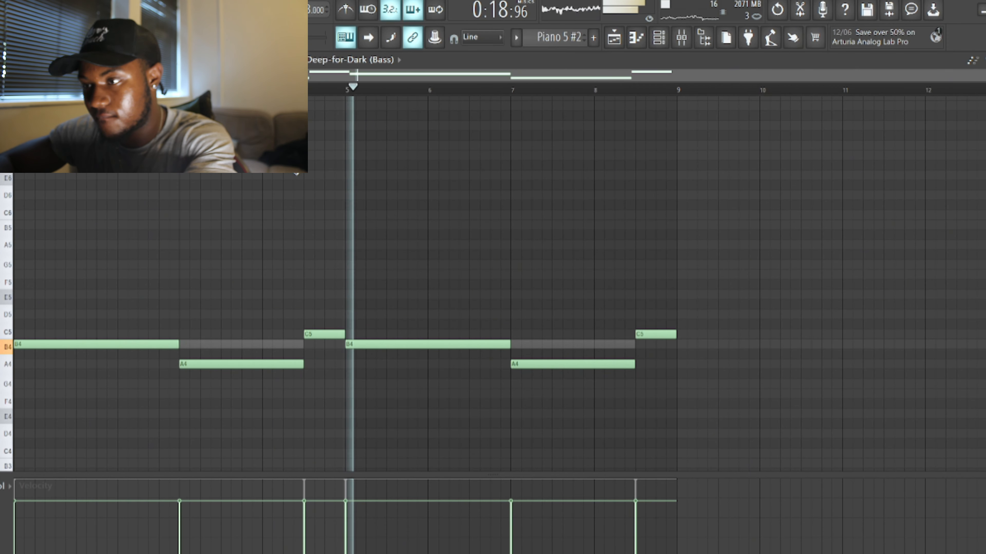
key(space)
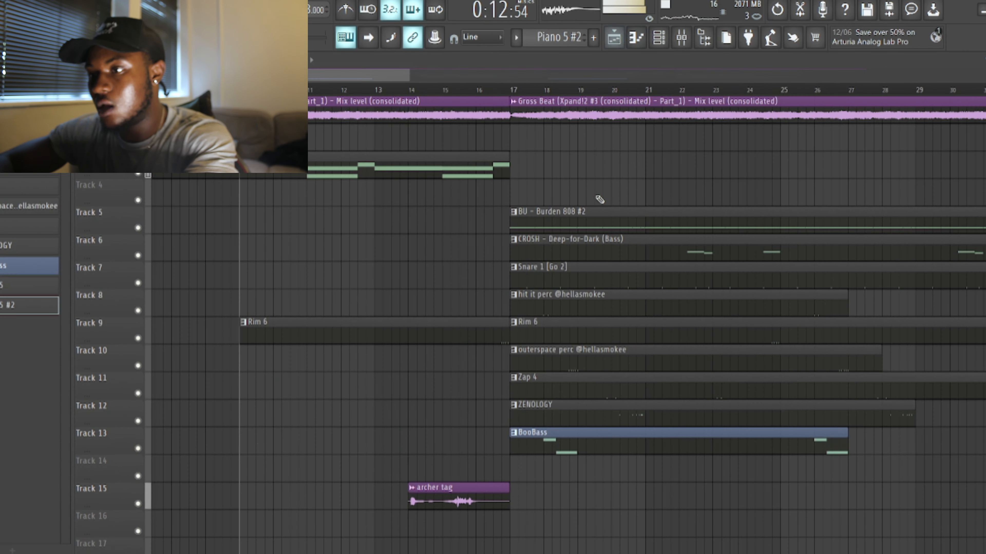
scroll(600, 199, down, 8)
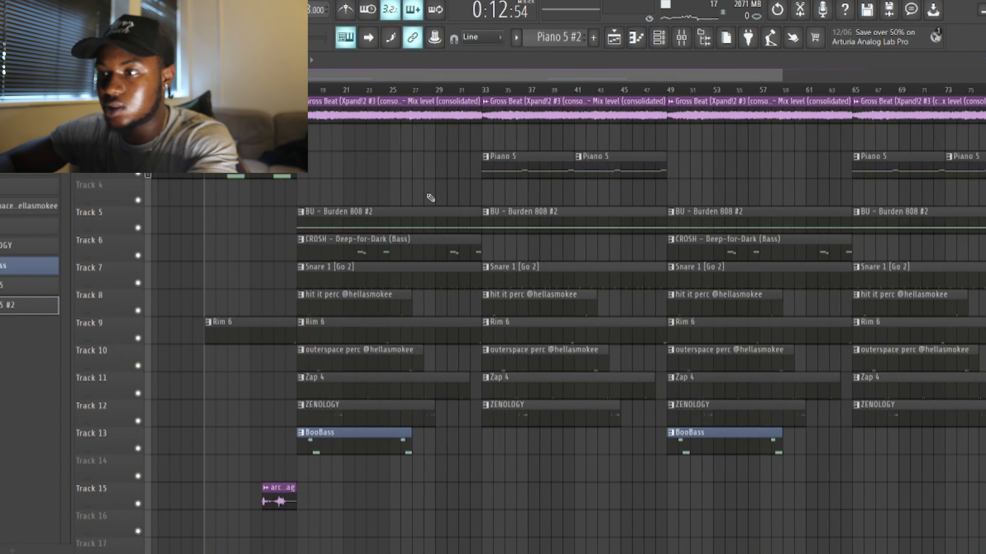
scroll(430, 197, down, 3)
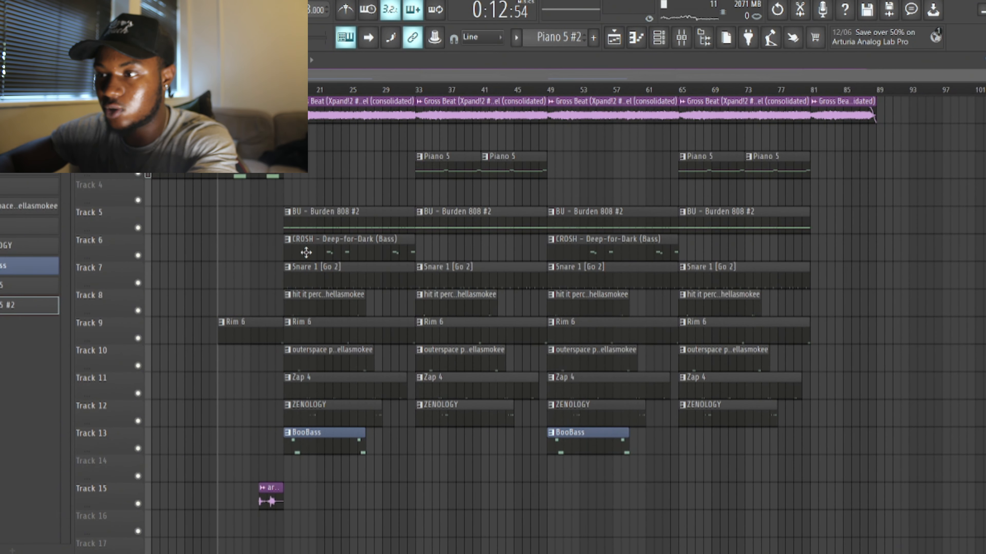
Solo Track 5, play the BU - Burden 808 #2 pattern from bar 17 while following its notes, and return to the playlist.
scroll(295, 251, up, 6)
scroll(279, 189, down, 1)
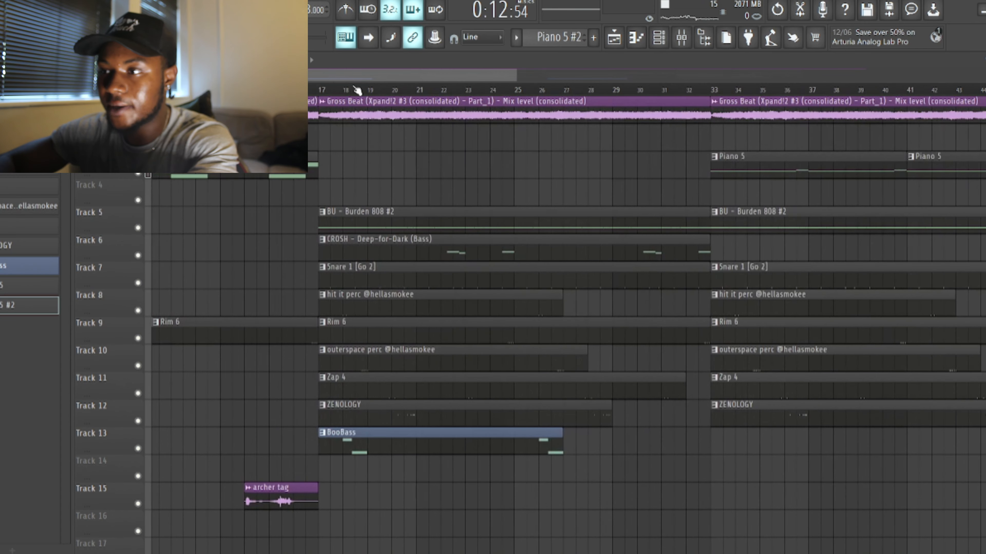
click(322, 93)
scroll(356, 244, down, 2)
scroll(356, 244, down, 2)
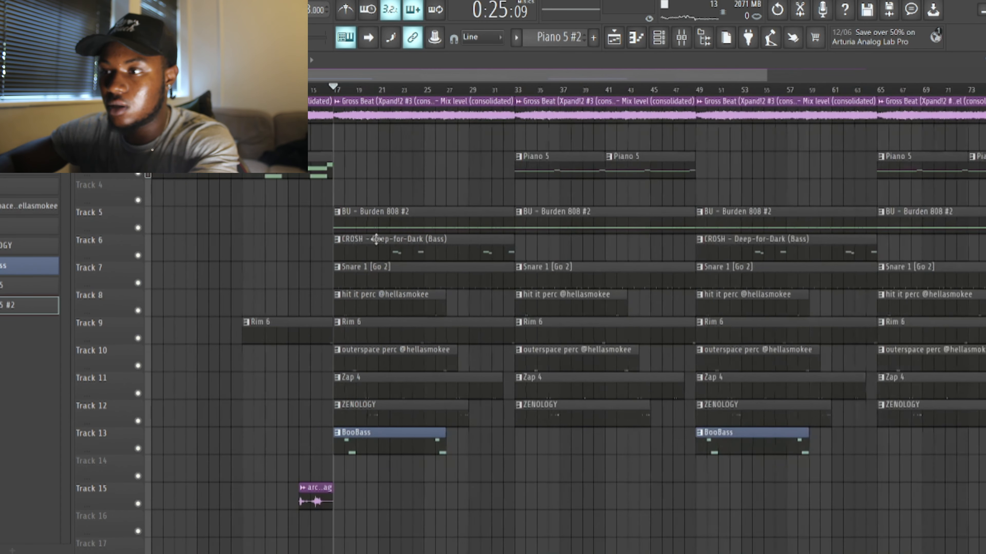
scroll(377, 239, up, 4)
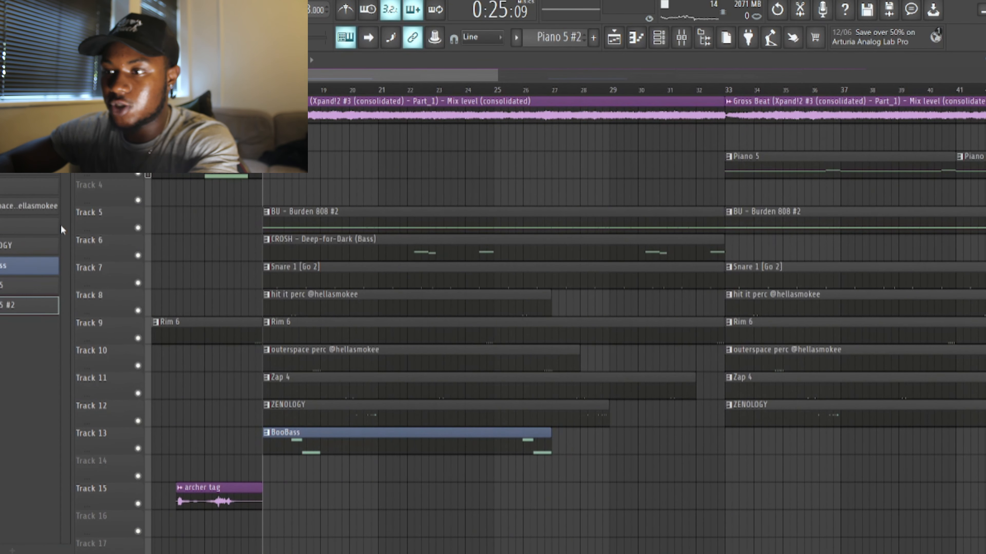
right_click(138, 228)
double_click(370, 213)
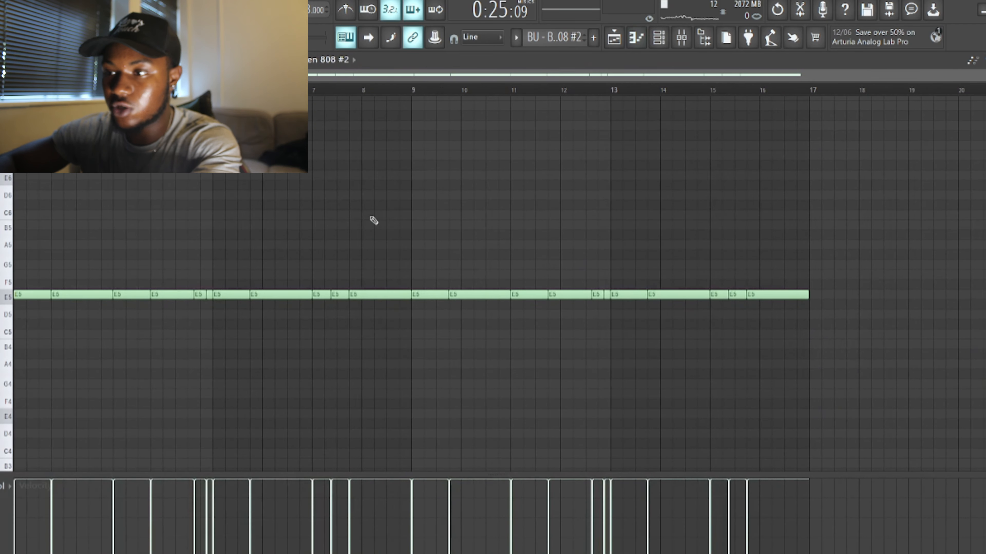
key(space)
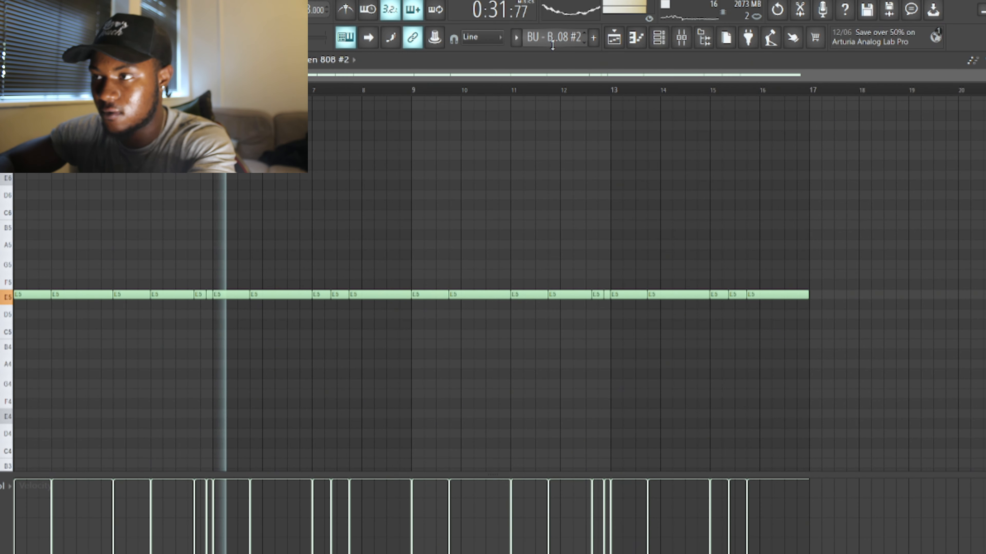
key(space)
key(F5)
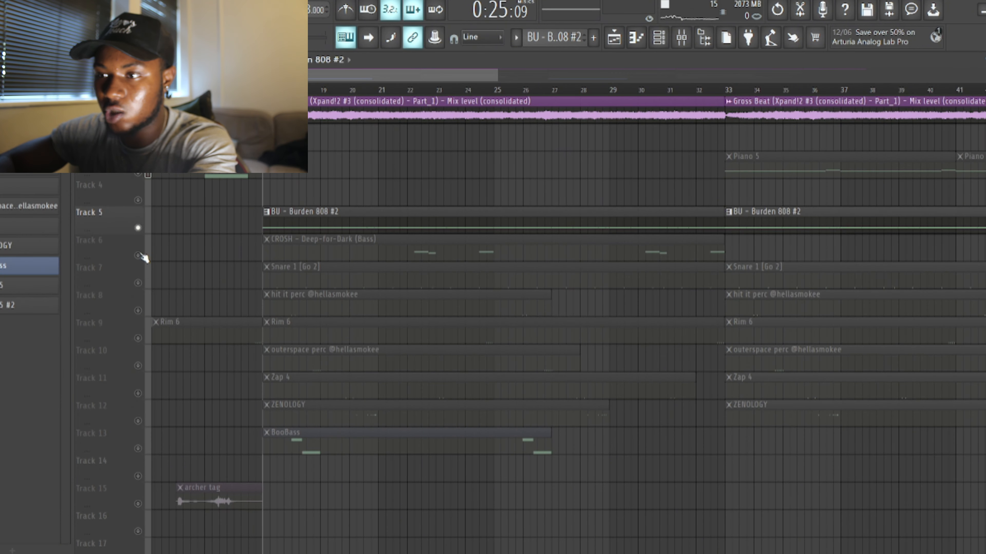
Unmute Tracks 6 and 13, then play from bar 17 while following the BooBass notes, and return to the playlist.
click(138, 256)
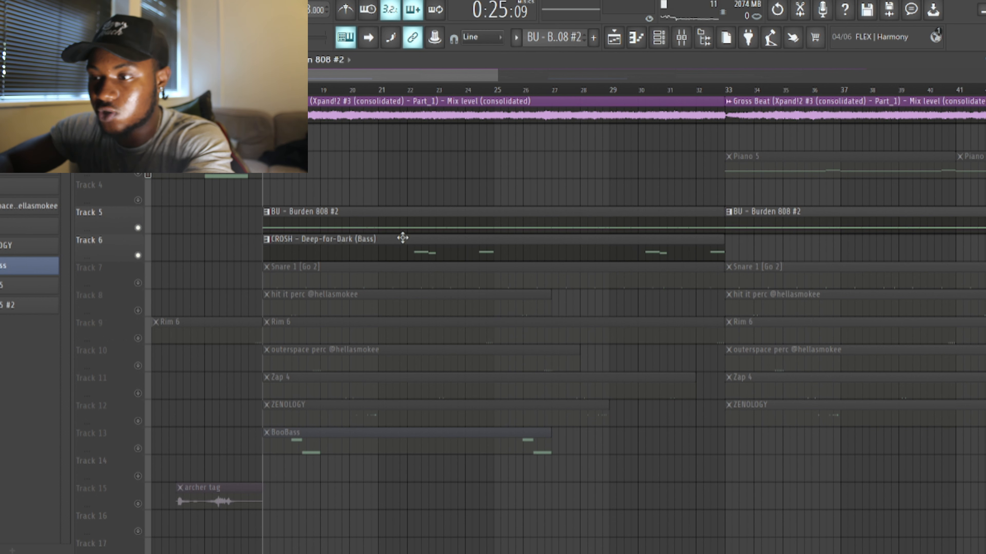
click(401, 449)
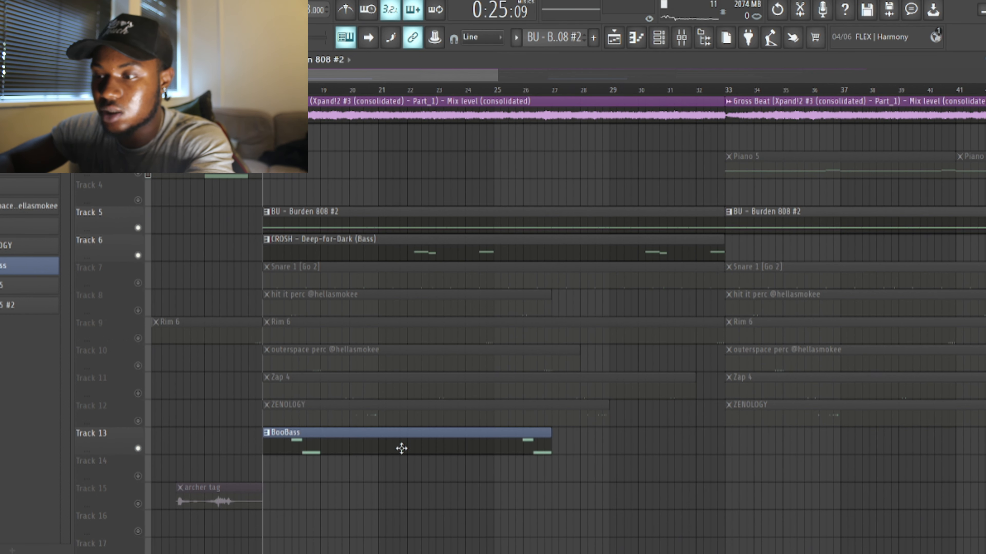
scroll(308, 451, up, 3)
double_click(308, 452)
key(space)
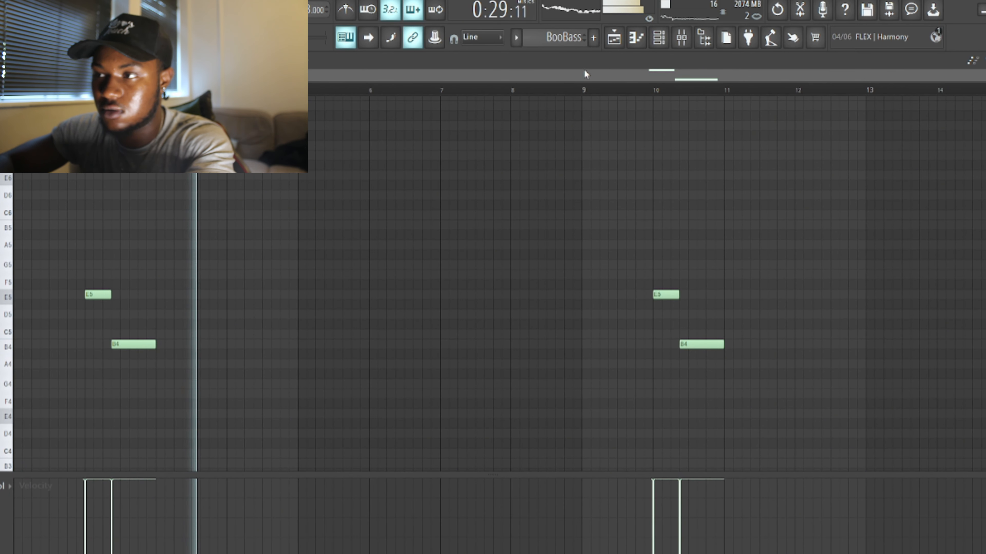
click(621, 36)
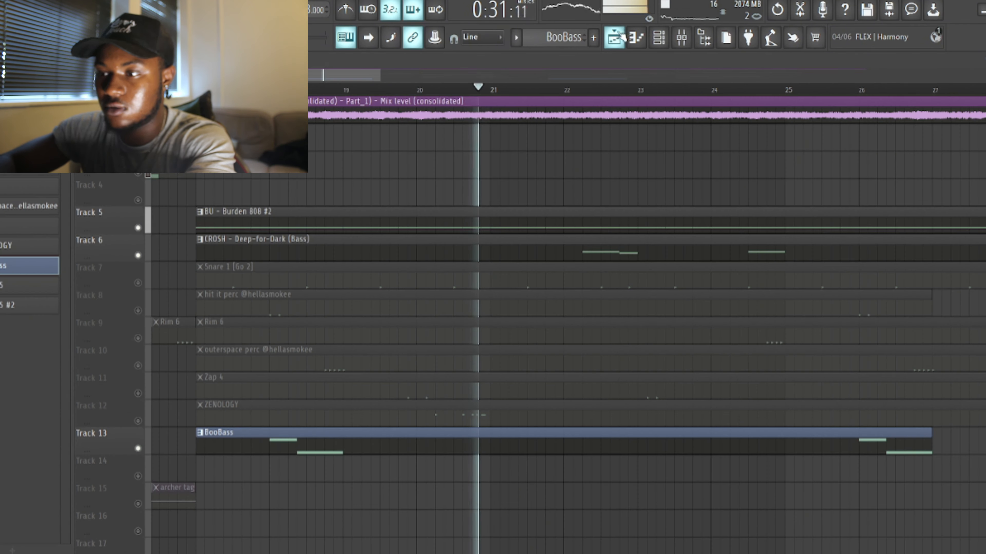
key(space)
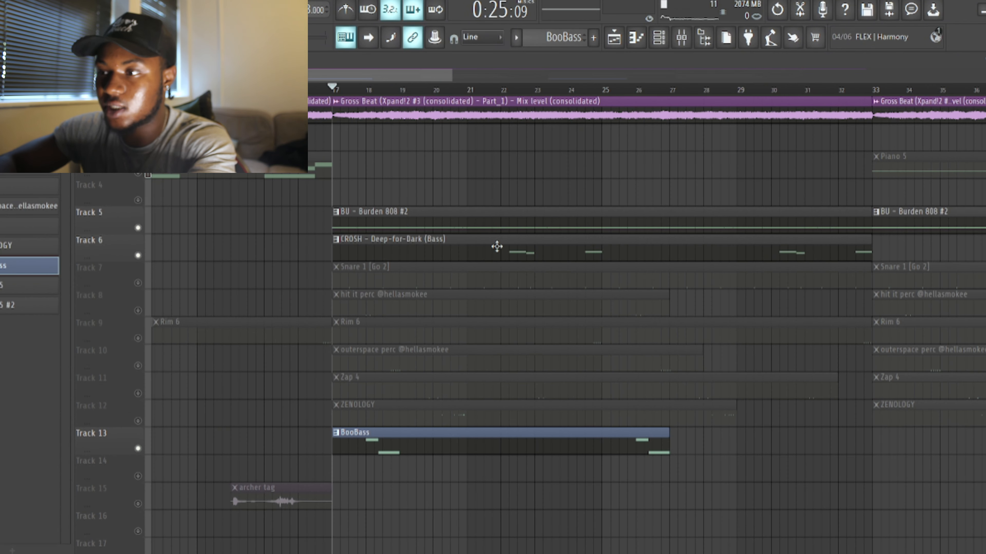
Play the combined bass tracks, follow the CROSH - Deep-for-Dark (Bass) notes from bar 21, and go back to the playlist.
scroll(496, 246, down, 3)
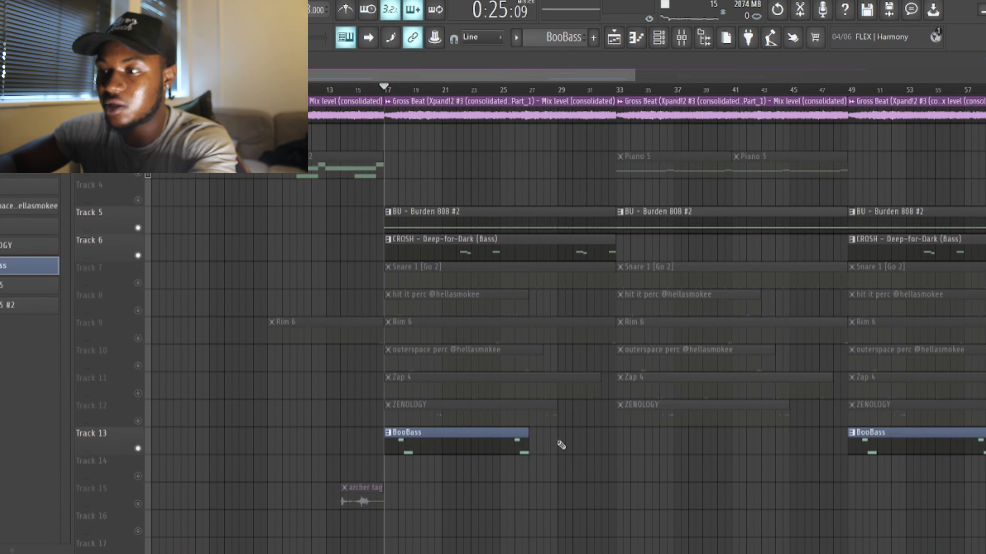
scroll(410, 430, up, 4)
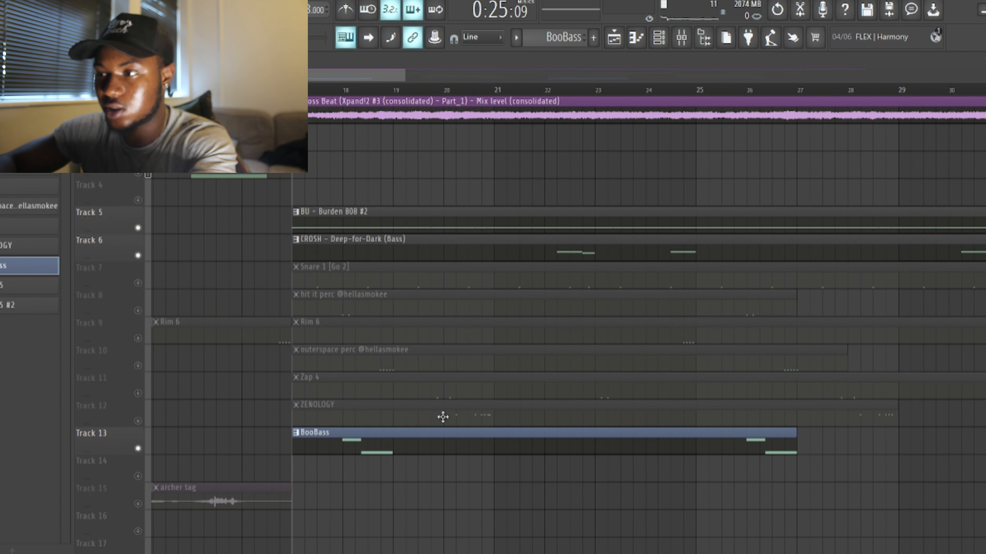
scroll(443, 417, down, 3)
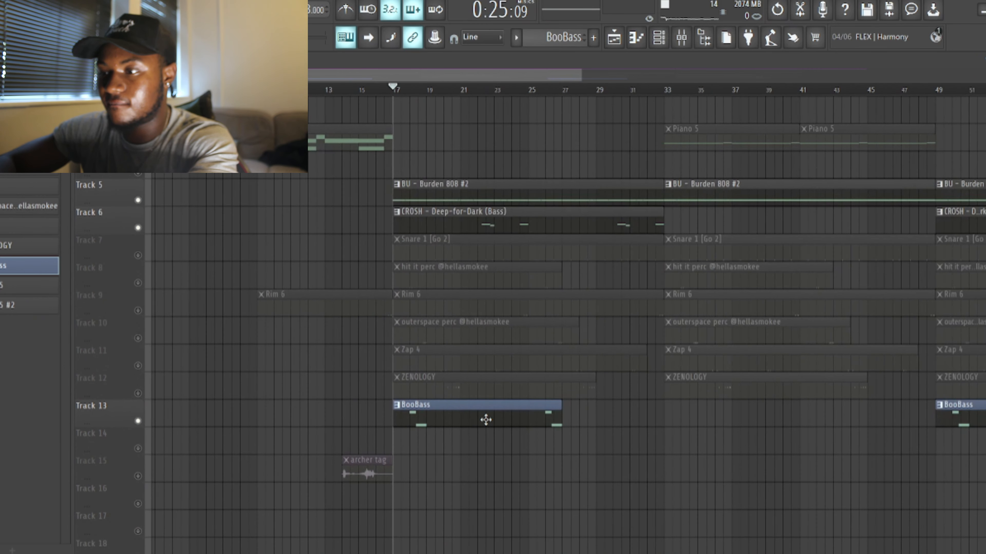
scroll(486, 420, up, 2)
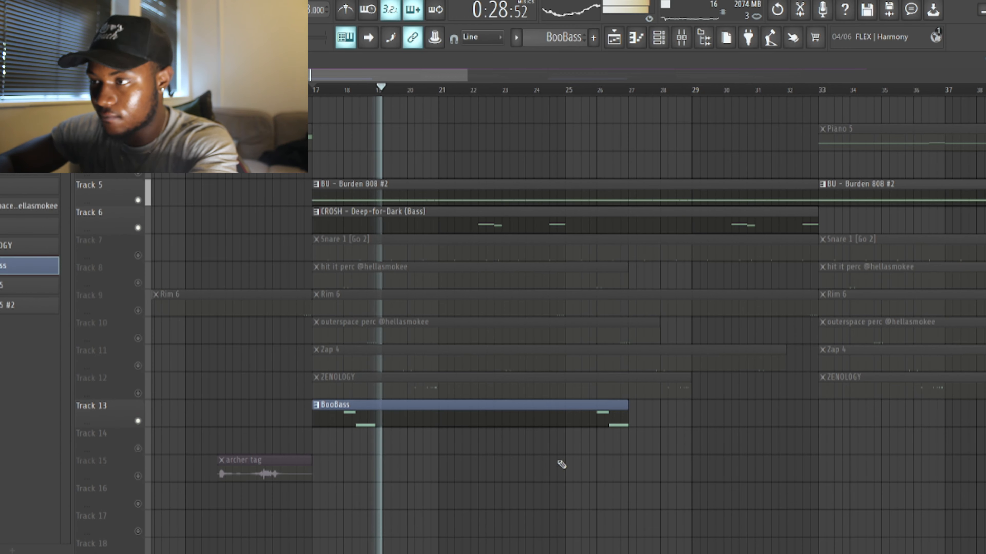
key(space)
double_click(538, 216)
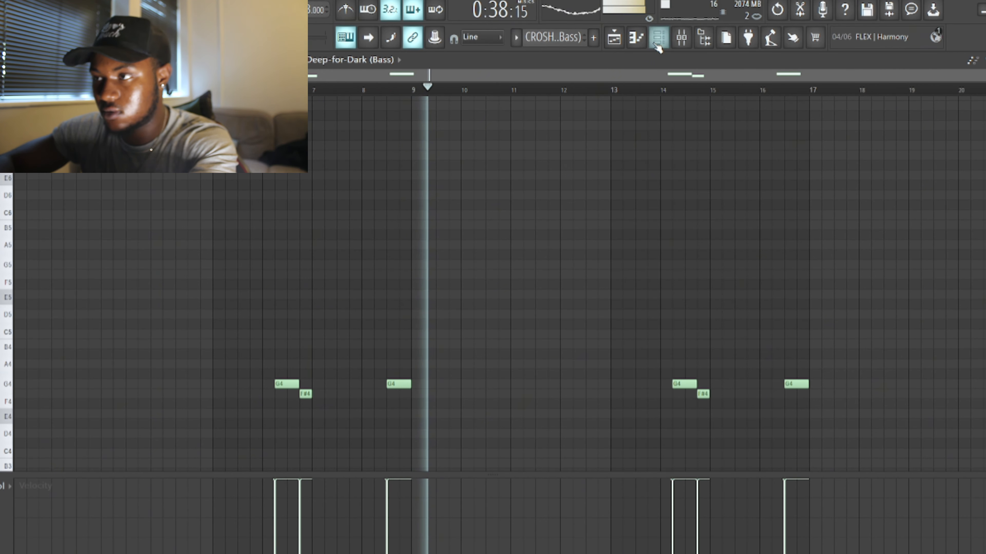
key(F5)
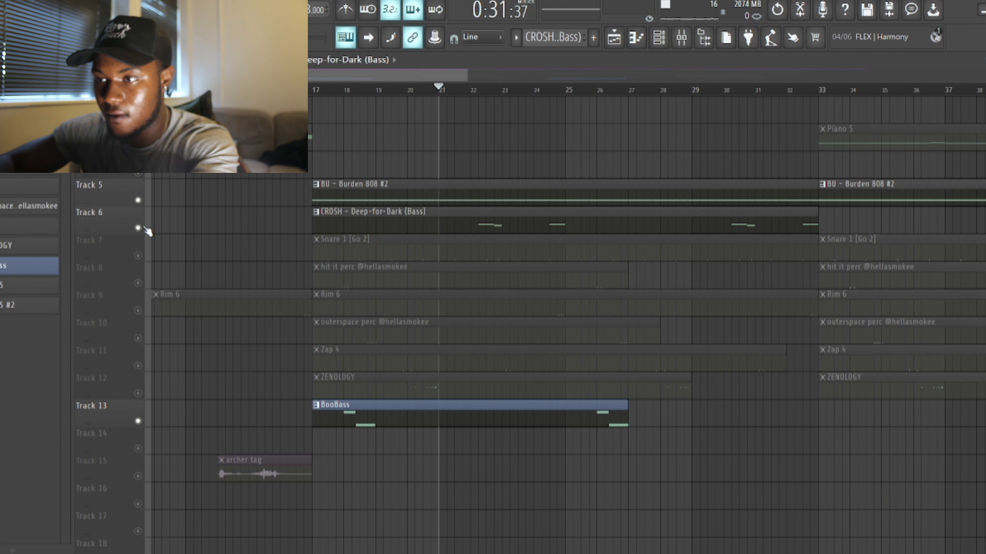
Mute bass Tracks 5, 6 and 13 and unmute drum Tracks 7, 8 and 9.
click(138, 200)
click(138, 228)
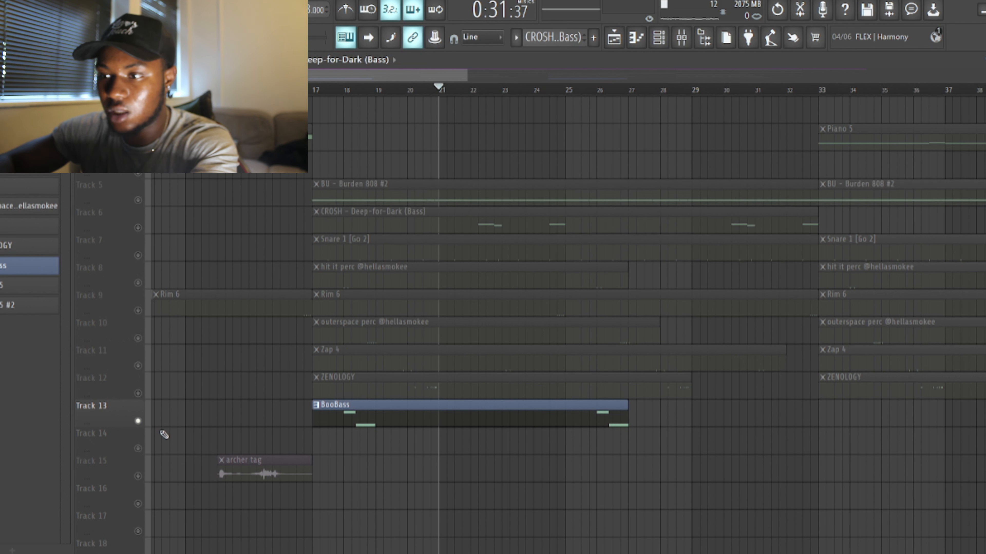
click(138, 421)
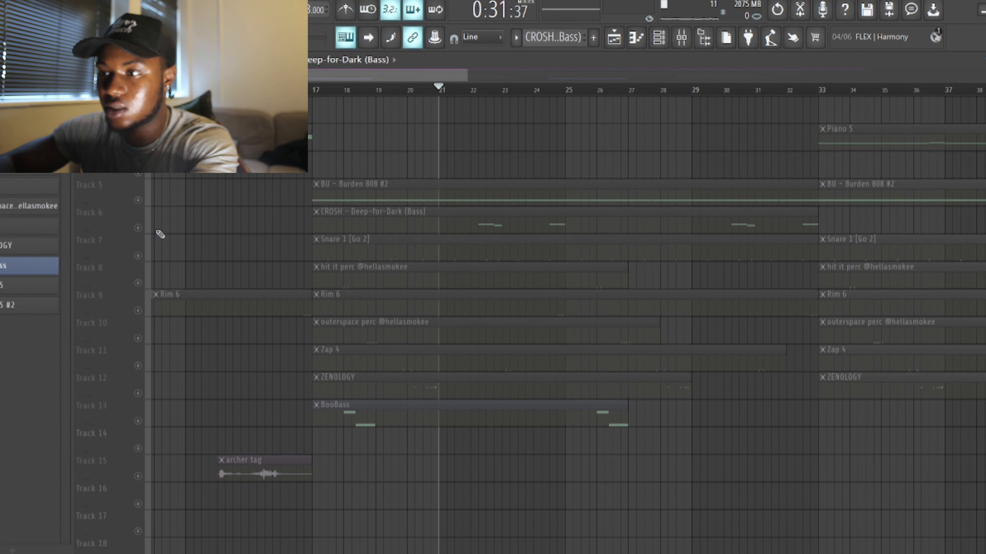
click(138, 283)
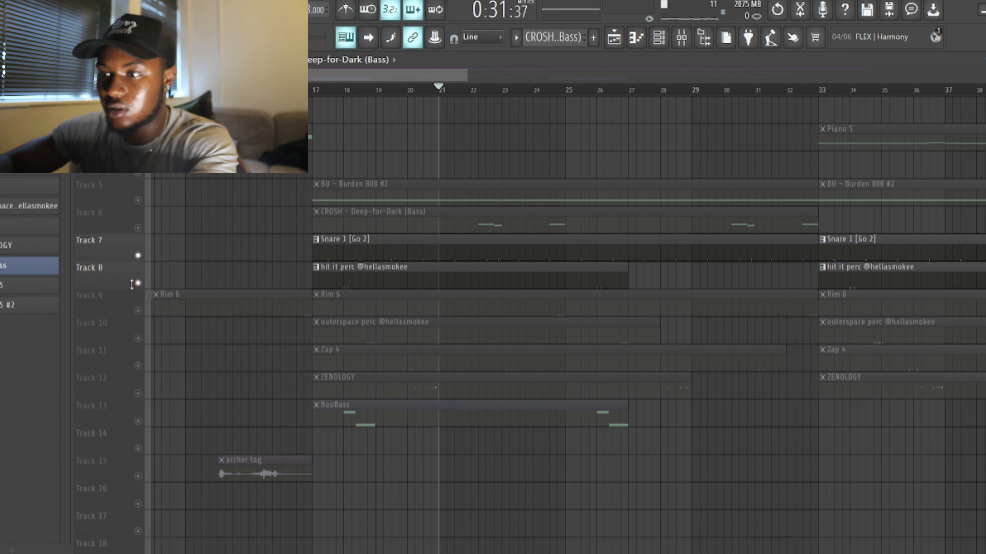
click(137, 311)
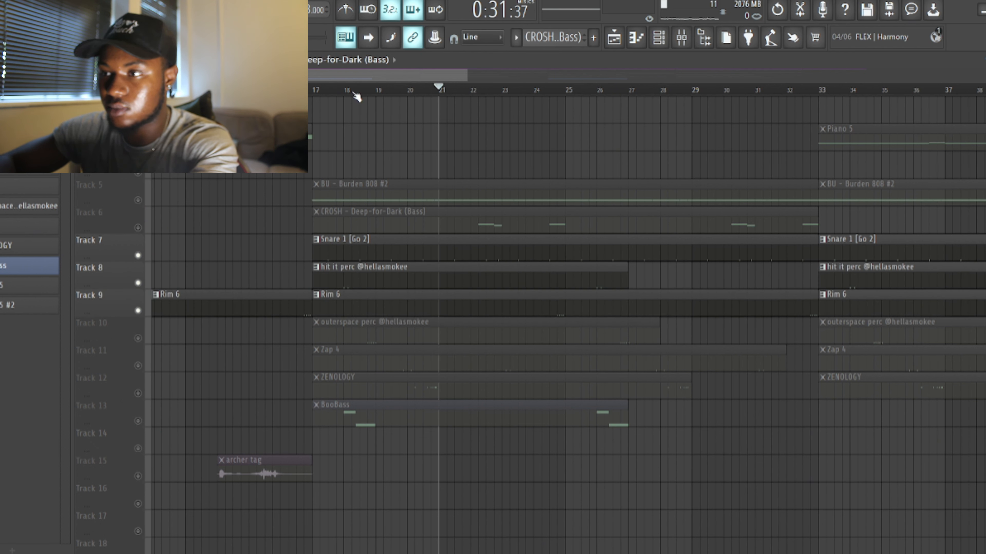
Open the Snare 1 [Go 2] notes, play them from bar 17, and return to the playlist.
double_click(443, 260)
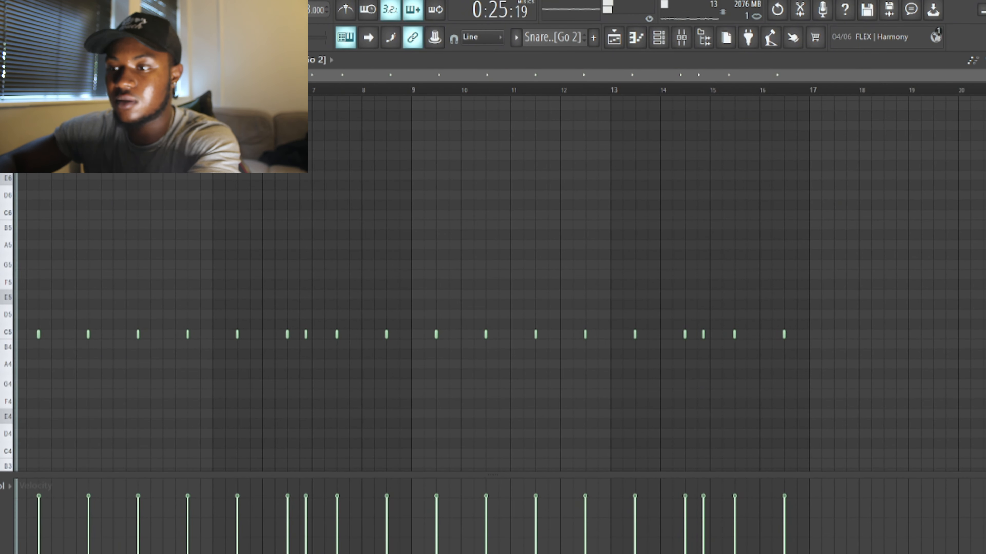
key(space)
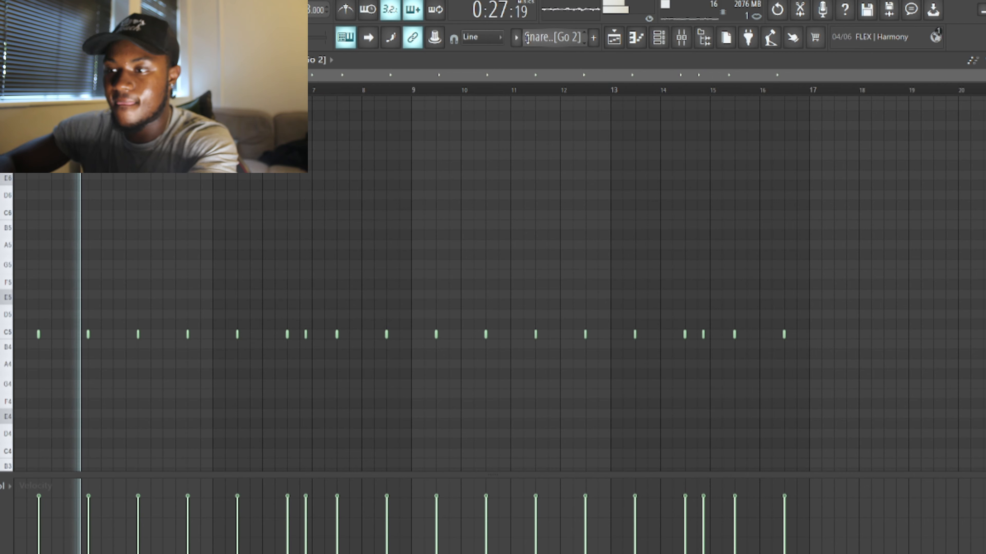
key(space)
click(614, 37)
Open the hit it perc clip's notes at bar 17, play them in close-up, and stop back in the playlist.
double_click(322, 271)
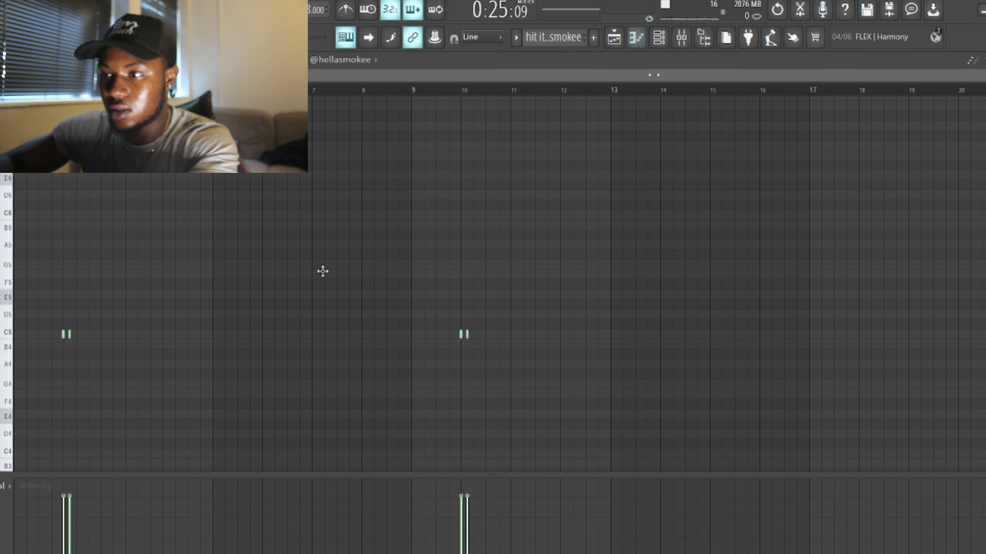
scroll(220, 303, up, 4)
key(space)
drag(468, 76, 414, 75)
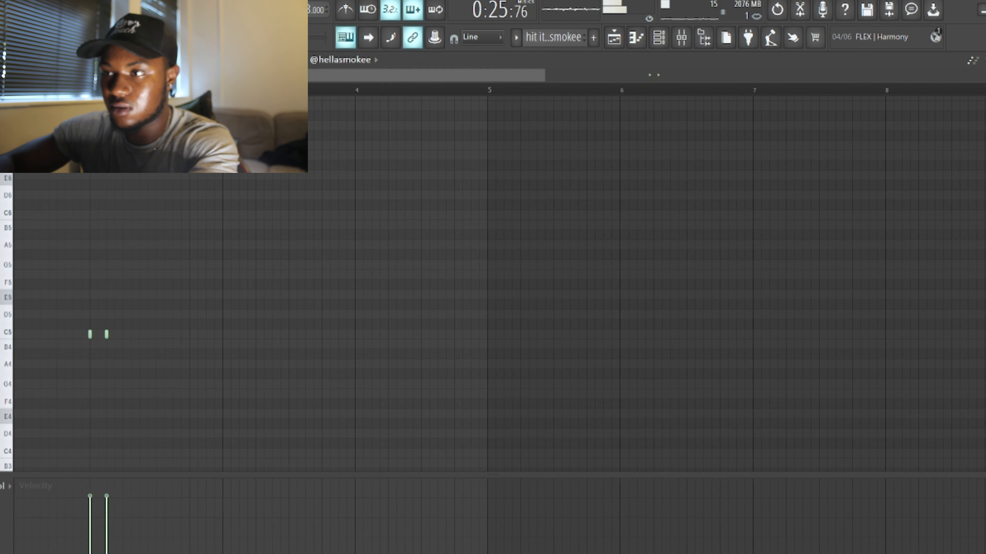
click(615, 37)
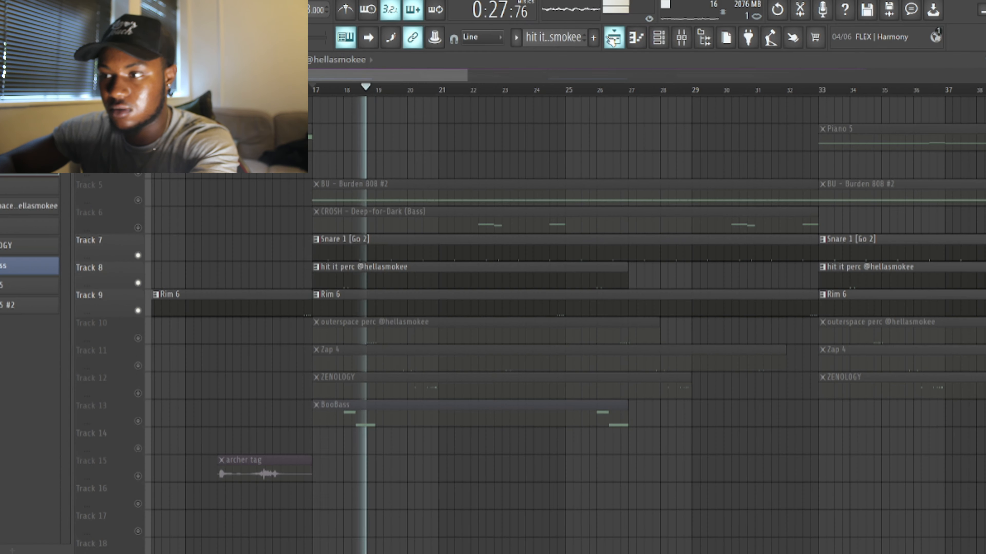
key(space)
Open the Rim 6 clip on Track 9, examine where its notes fall, and return to the playlist.
double_click(440, 300)
scroll(431, 310, down, 4)
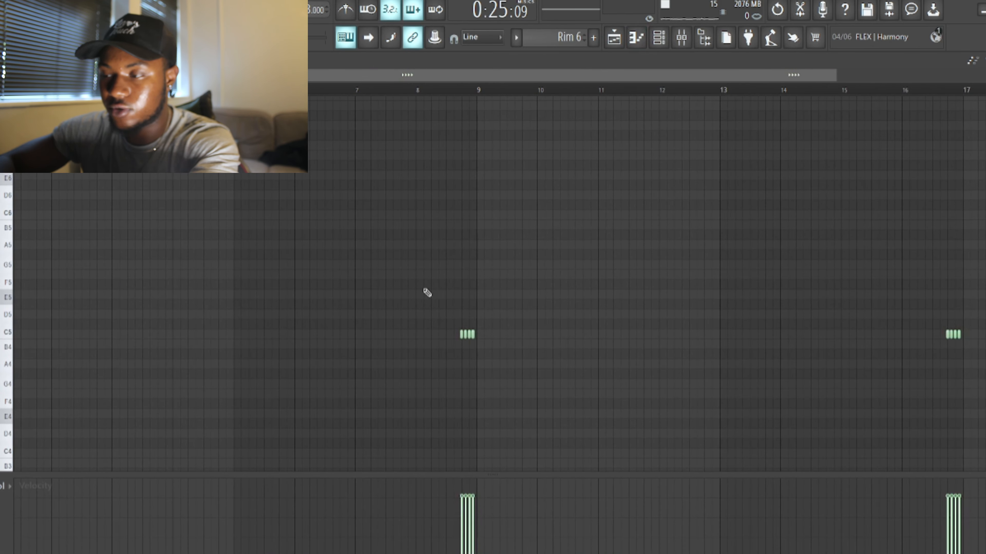
key(space)
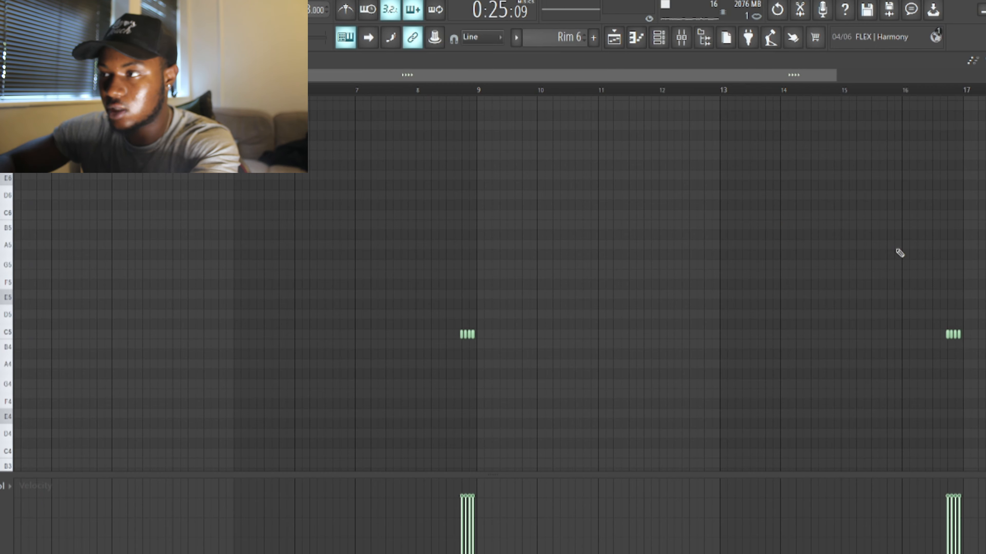
click(614, 37)
Reopen the Rim 6 notes, play them from about bar 24, and stop playback back in the playlist.
double_click(524, 293)
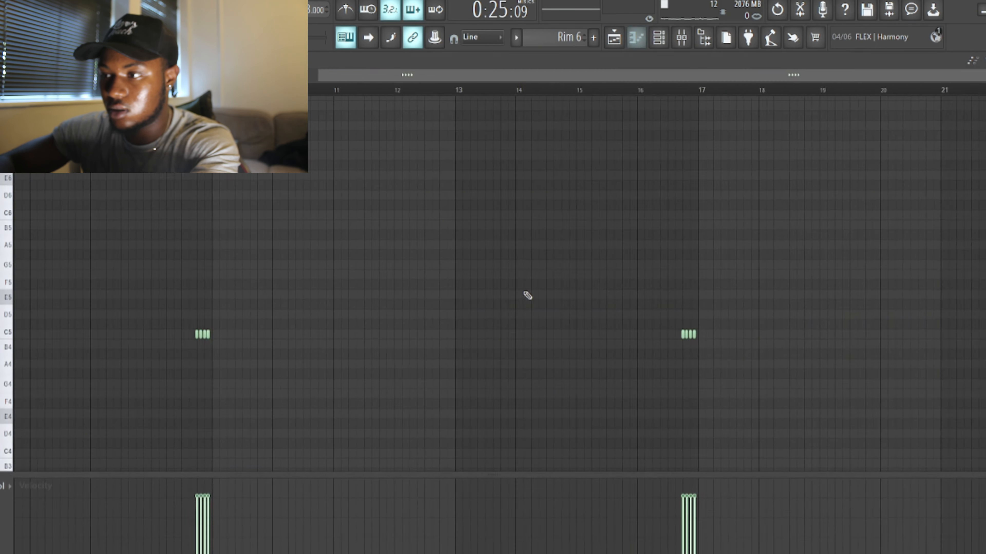
scroll(352, 282, down, 2)
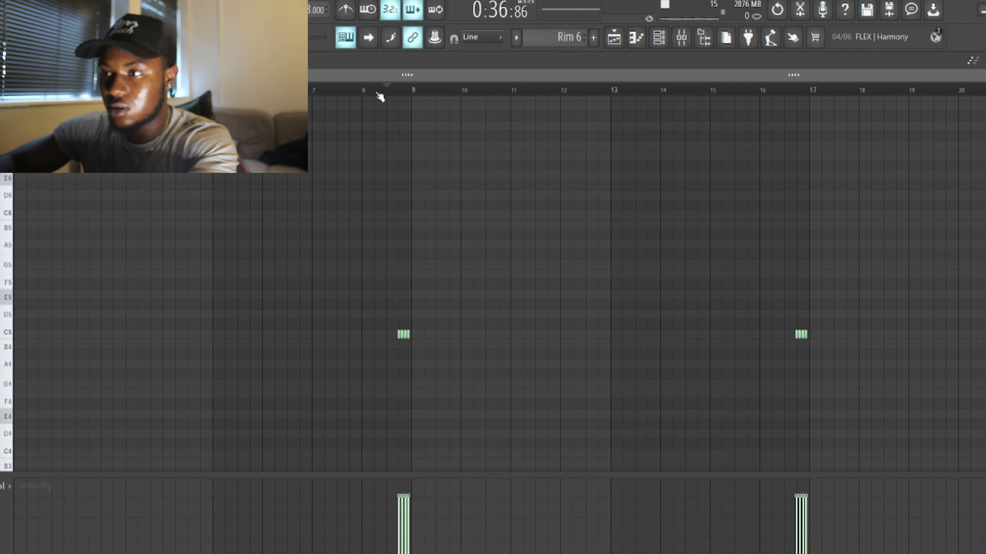
key(space)
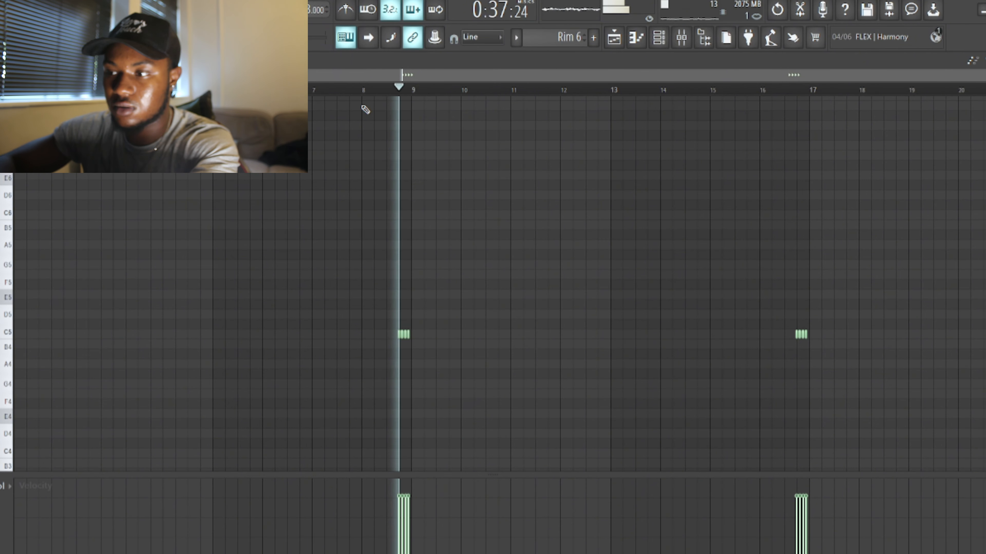
click(636, 38)
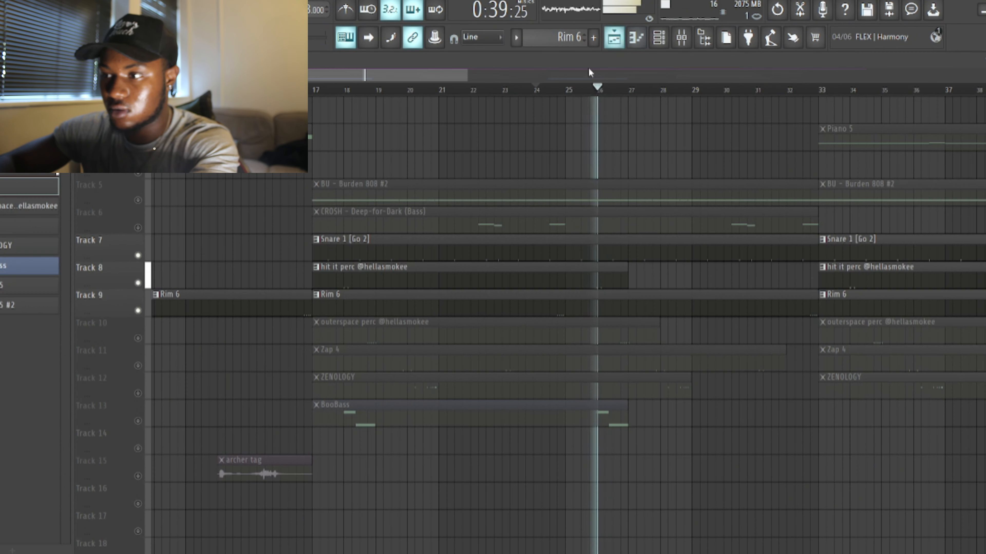
key(space)
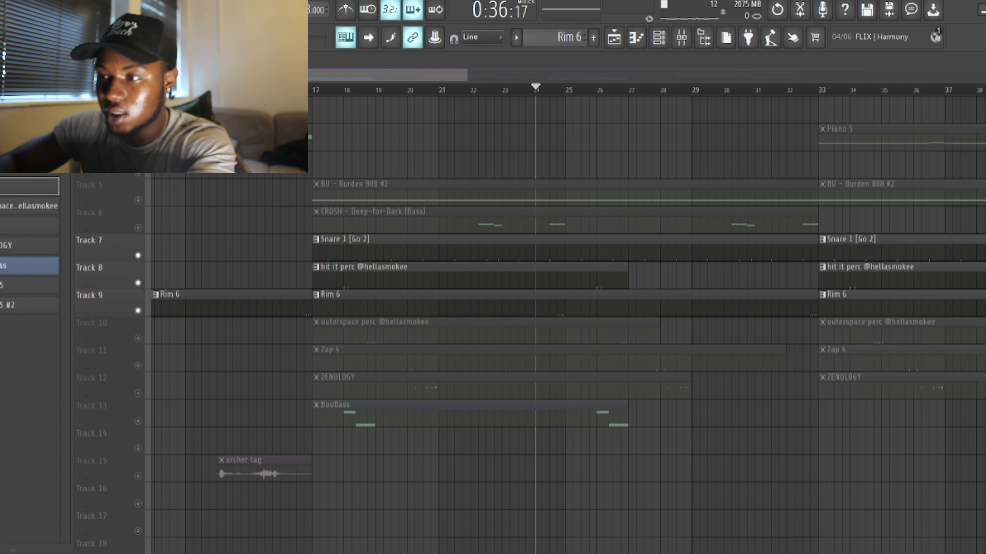
Unmute Track 12, open the ZENOLOGY clip's notes at bar 17, and show the ZENOLOGY instrument to examine its drum kit preset.
click(138, 394)
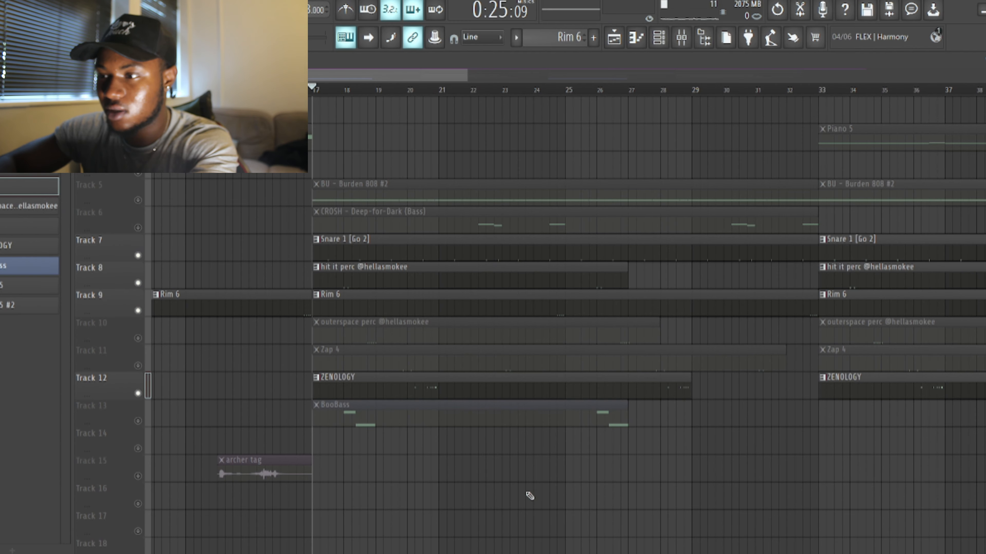
double_click(466, 376)
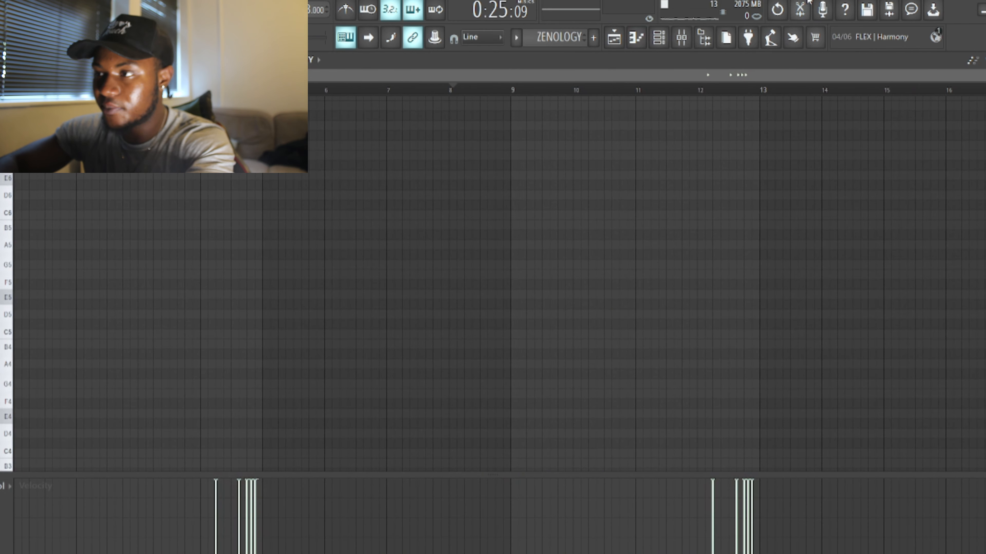
click(662, 31)
click(108, 296)
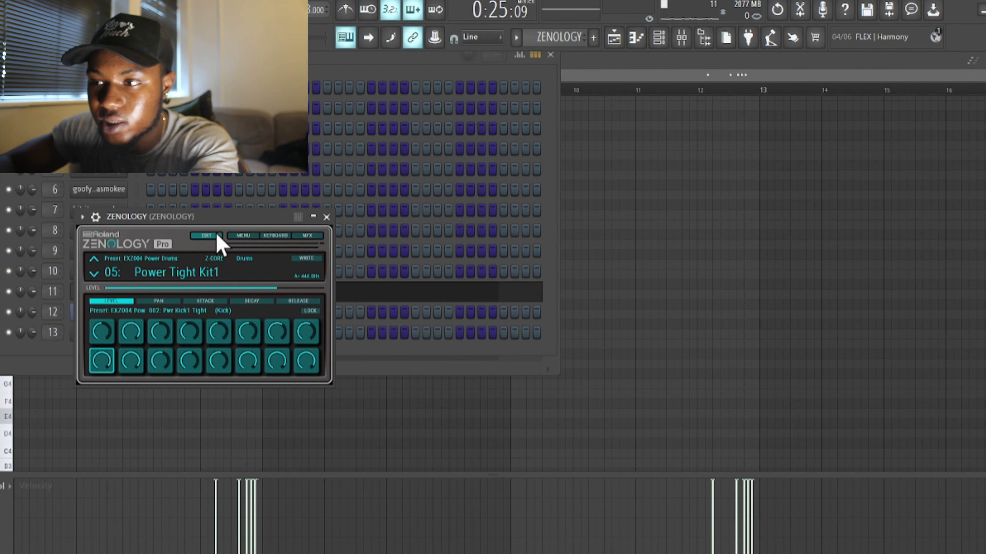
Hide the ZENOLOGY instrument, bring its notes into view, play them from bar 17, and stop back in the playlist.
click(640, 47)
scroll(198, 278, down, 4)
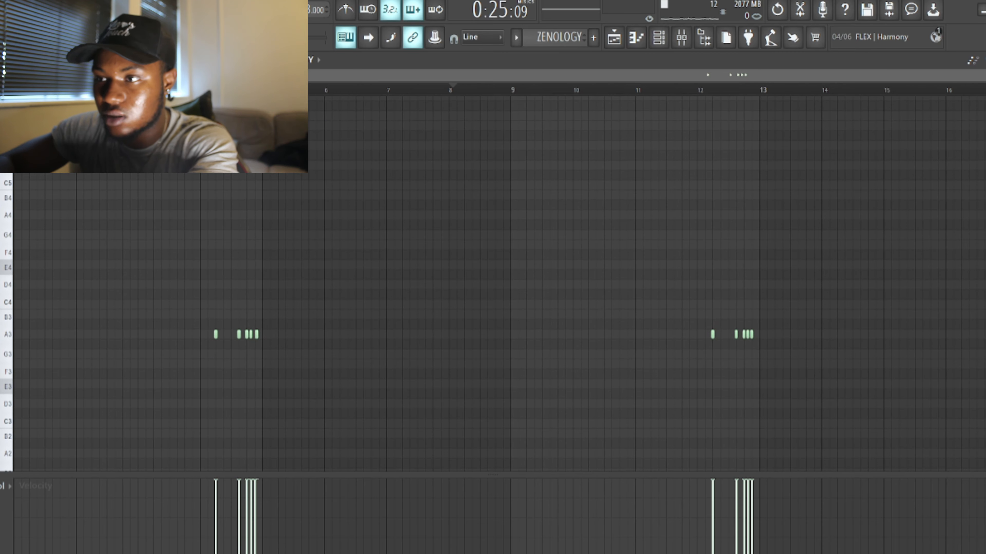
key(space)
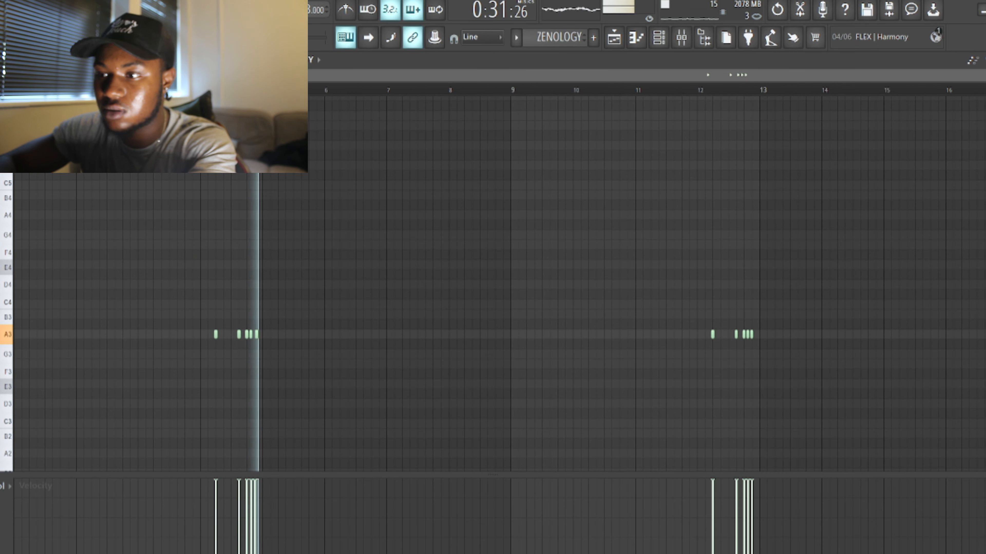
key(space)
key(F5)
Select all the clips between bars 17 and 33 to examine the first full section of the arrangement.
scroll(334, 321, up, 1)
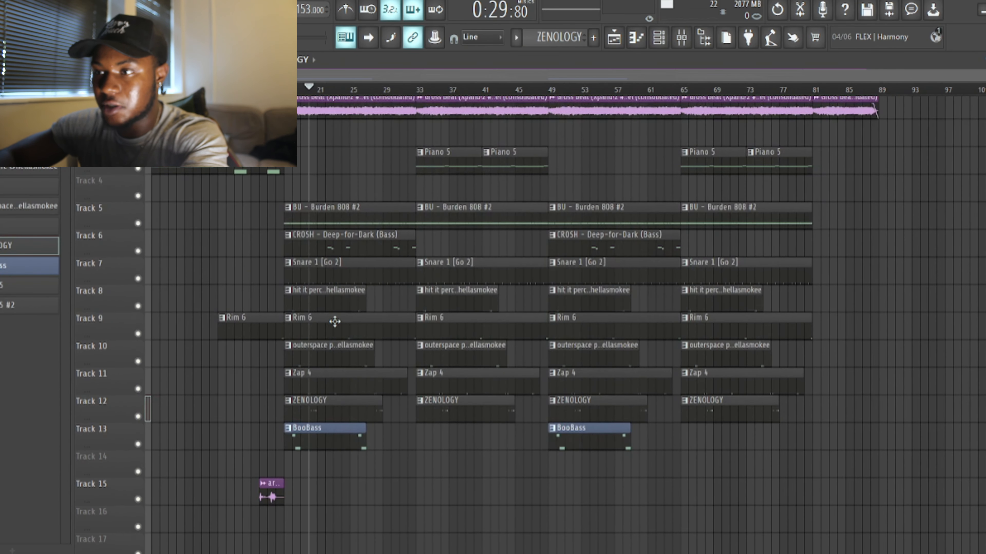
scroll(335, 321, up, 5)
drag(608, 550, 406, 78)
scroll(407, 78, down, 4)
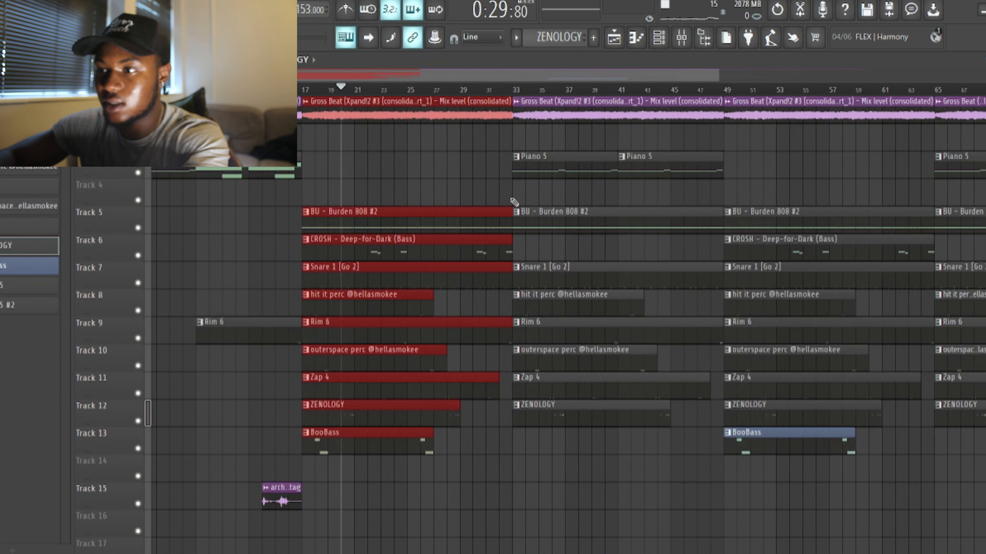
Select all the clips between bars 33 and 49, including both Piano 5 clips, to examine the second section.
scroll(430, 208, up, 4)
scroll(718, 172, down, 4)
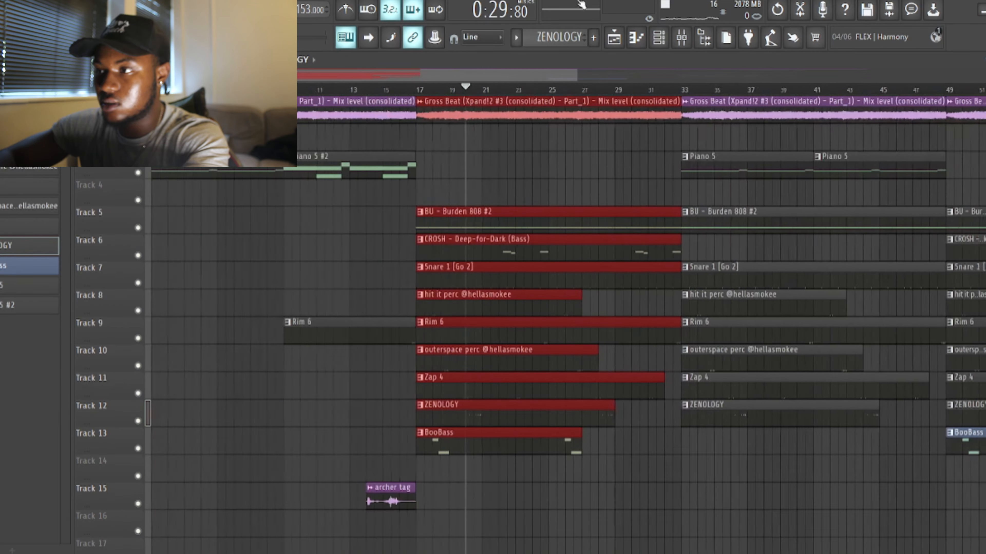
drag(457, 71, 675, 89)
drag(351, 477, 426, 88)
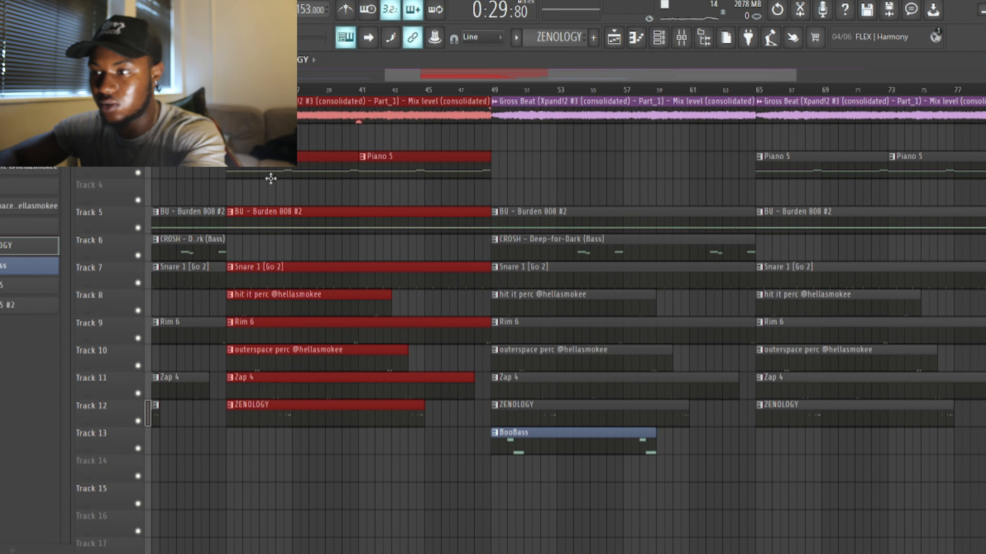
Compare the sections across the whole arrangement and select all the clips between bars 49 and 81.
scroll(449, 234, down, 3)
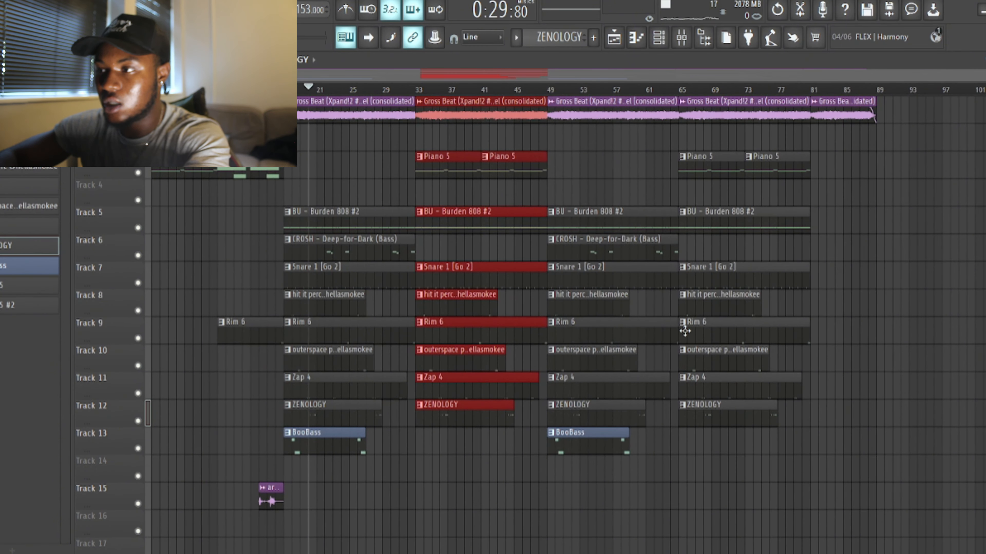
scroll(586, 335, up, 3)
scroll(578, 338, down, 3)
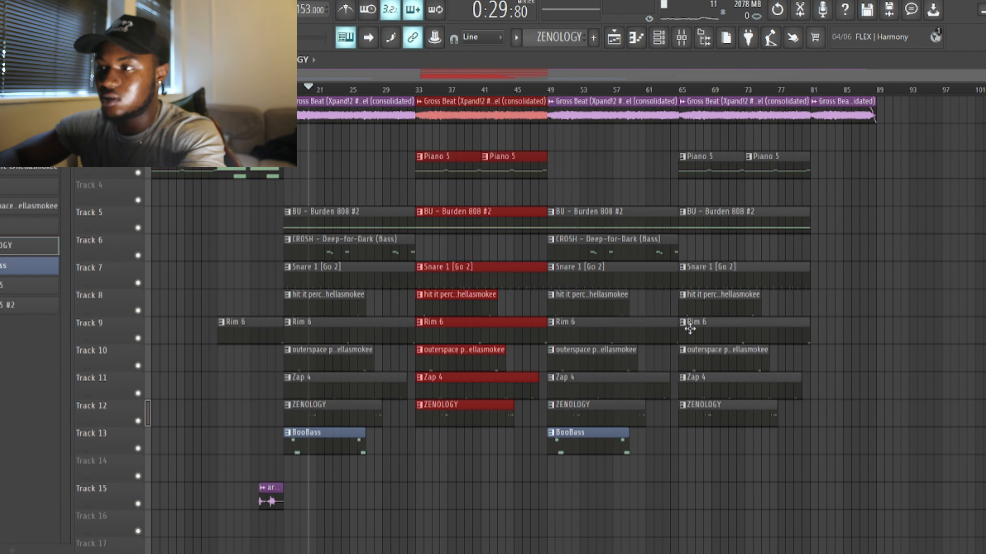
drag(788, 455, 613, 85)
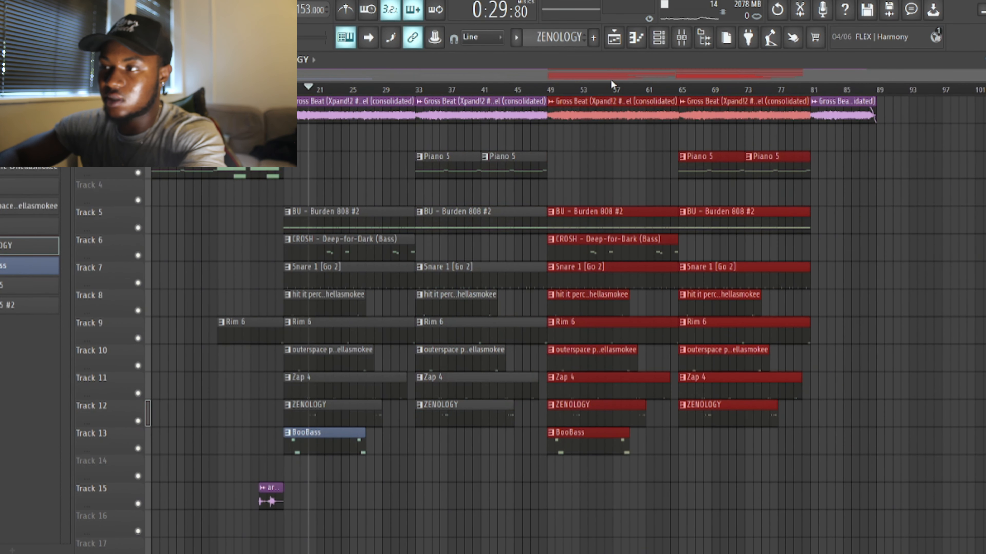